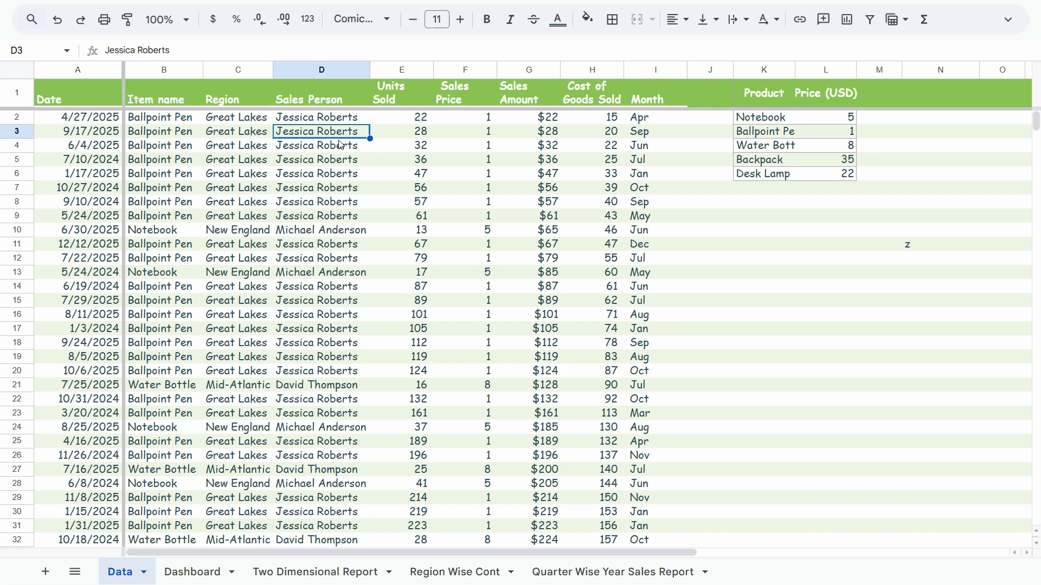
pyautogui.click(331, 121)
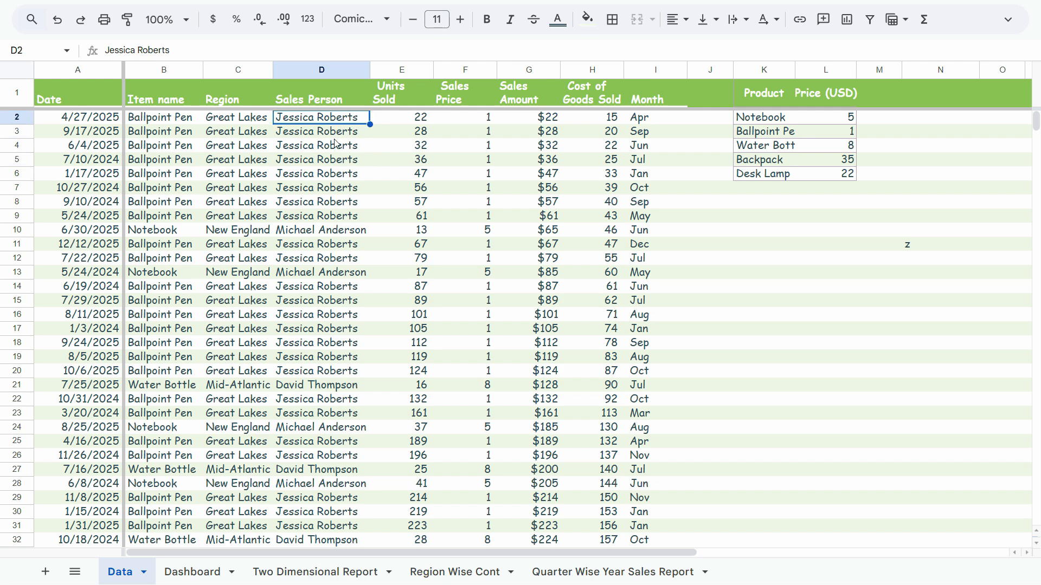
pyautogui.click(337, 136)
pyautogui.click(337, 149)
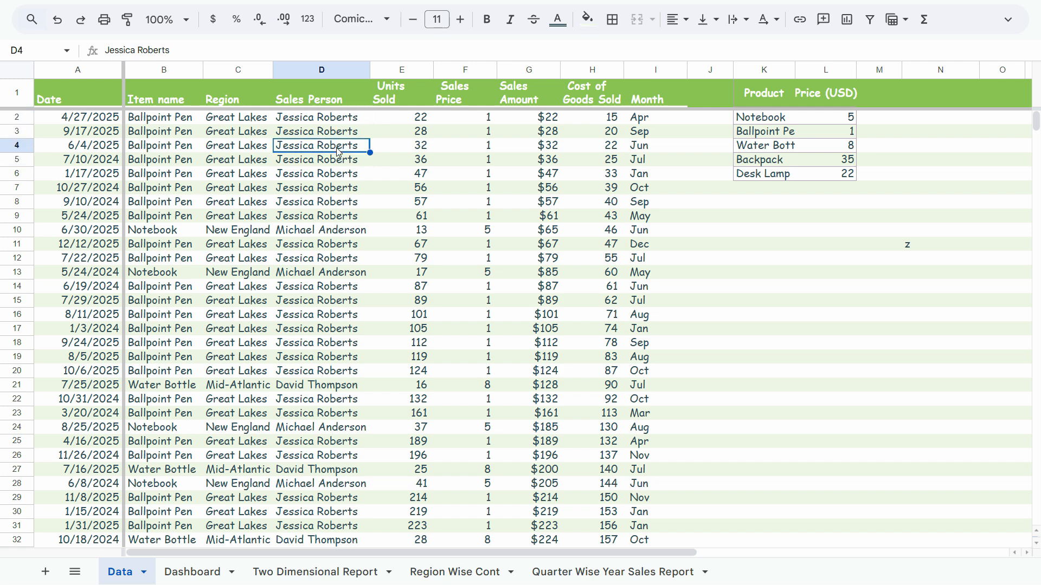
pyautogui.click(331, 163)
pyautogui.click(331, 134)
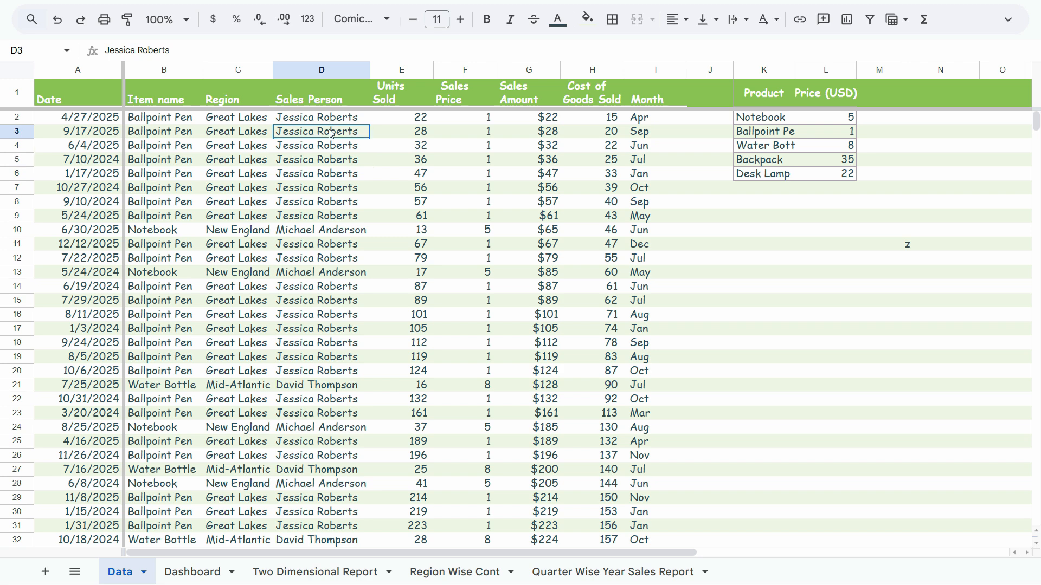
pyautogui.click(331, 120)
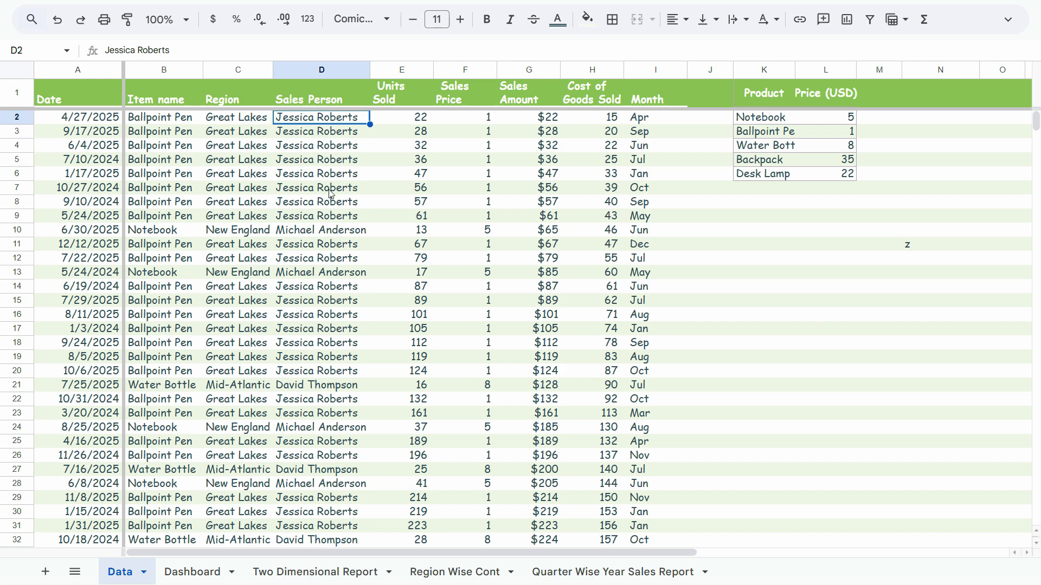
pyautogui.click(350, 136)
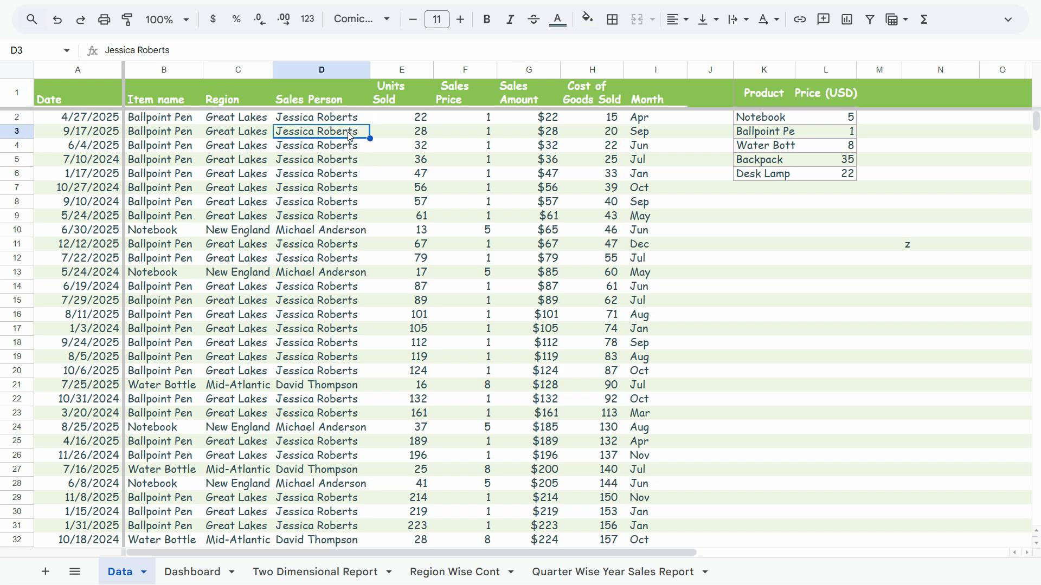
pyautogui.click(345, 148)
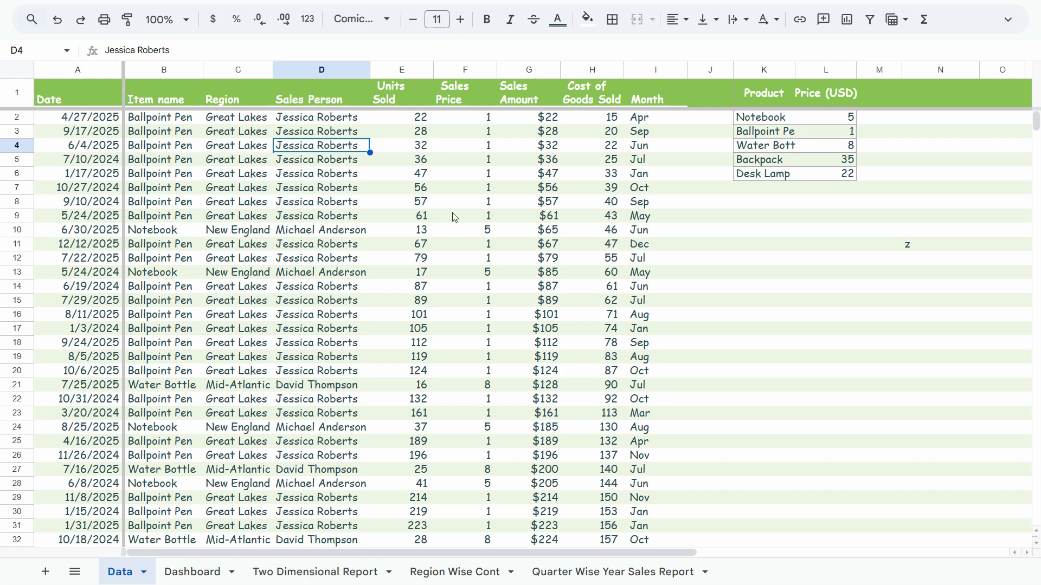
# Step: Open sharing for the Pivot Table Practice File and add the suggested contact's e-mail as a recipient
pyautogui.press('F11')
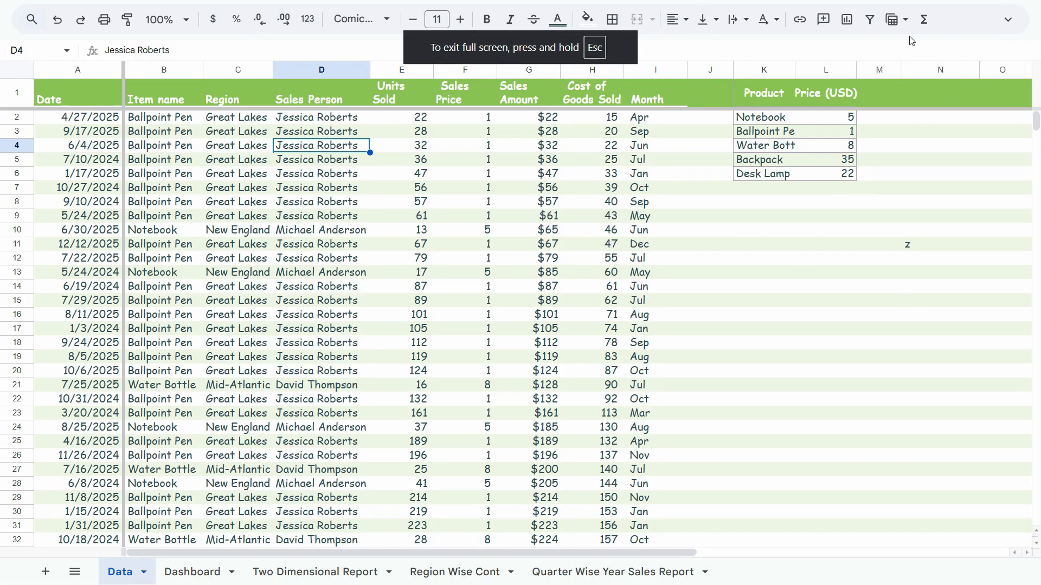
pyautogui.click(1008, 27)
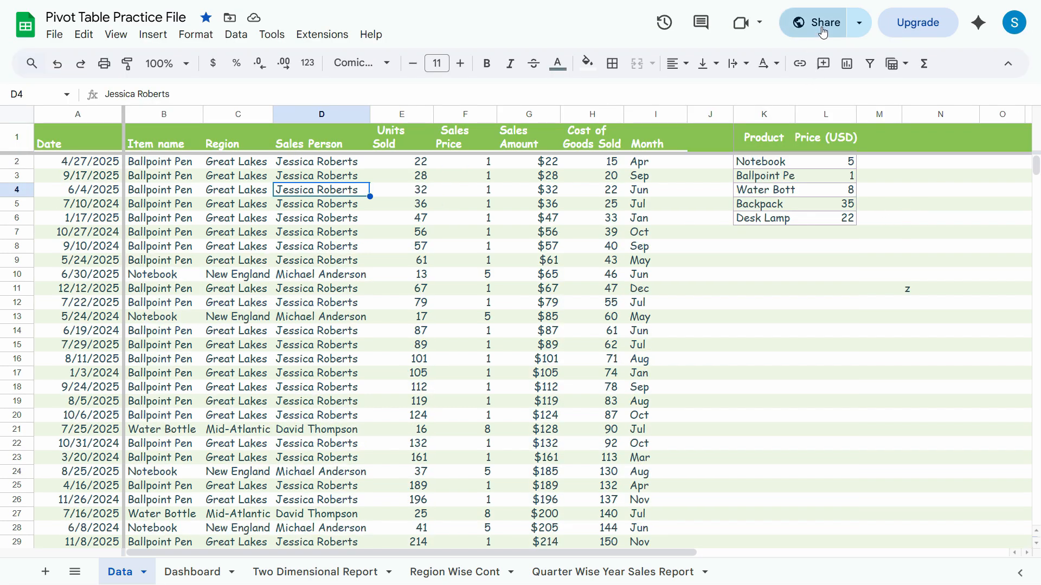
pyautogui.click(829, 27)
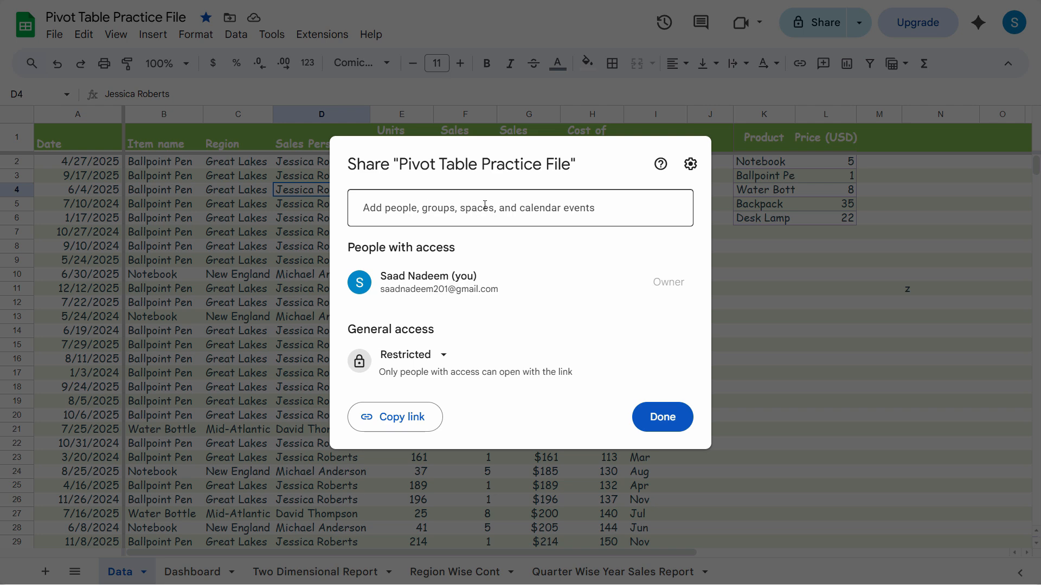
pyautogui.click(467, 211)
pyautogui.click(430, 236)
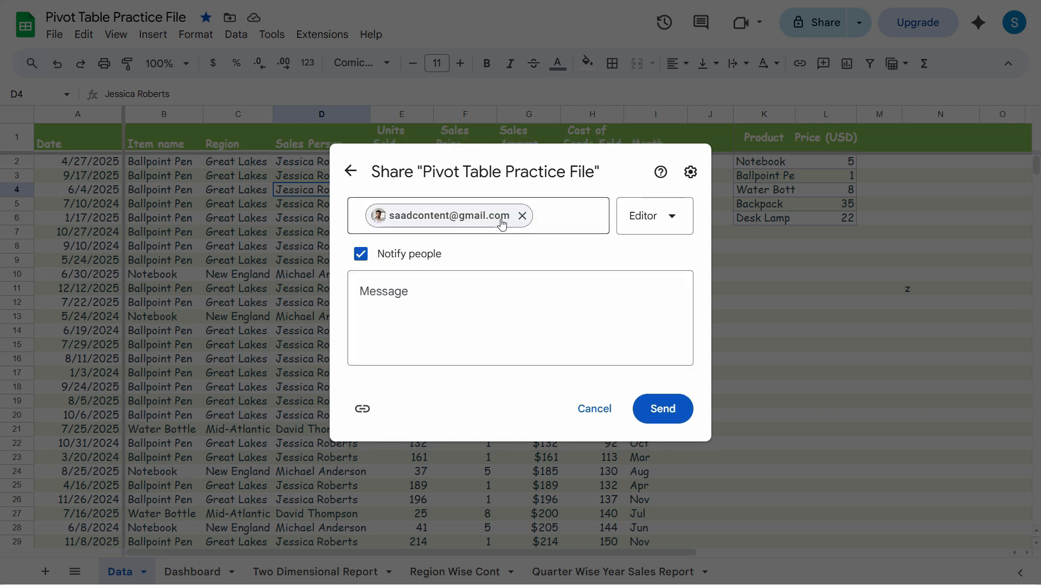
# Step: Write the message "added to the sheet" and send the invitation with the Editor role and Notify people enabled
pyautogui.moveTo(501, 223)
pyautogui.click(426, 308)
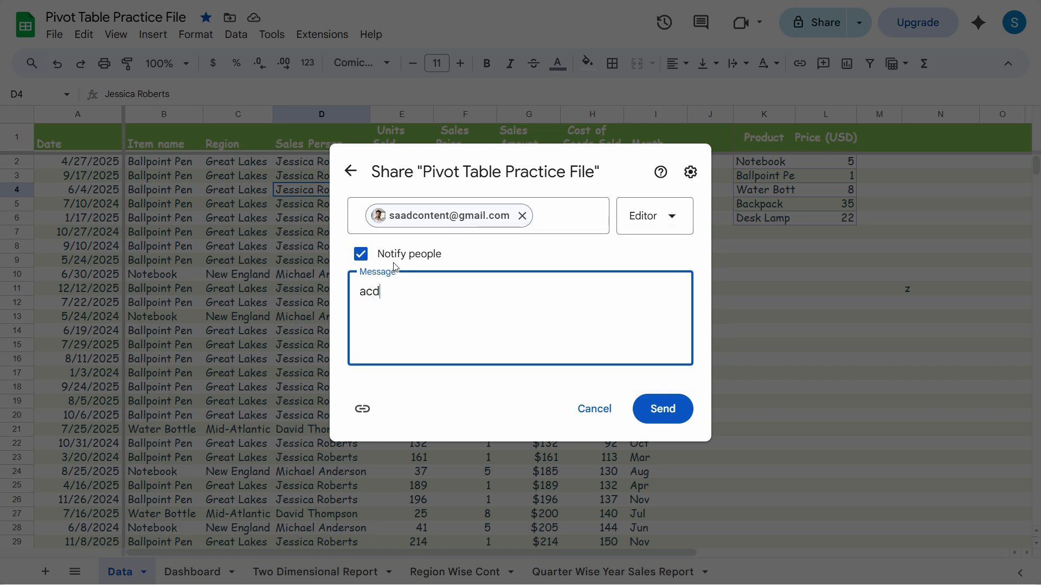
pyautogui.write('added to the sheet')
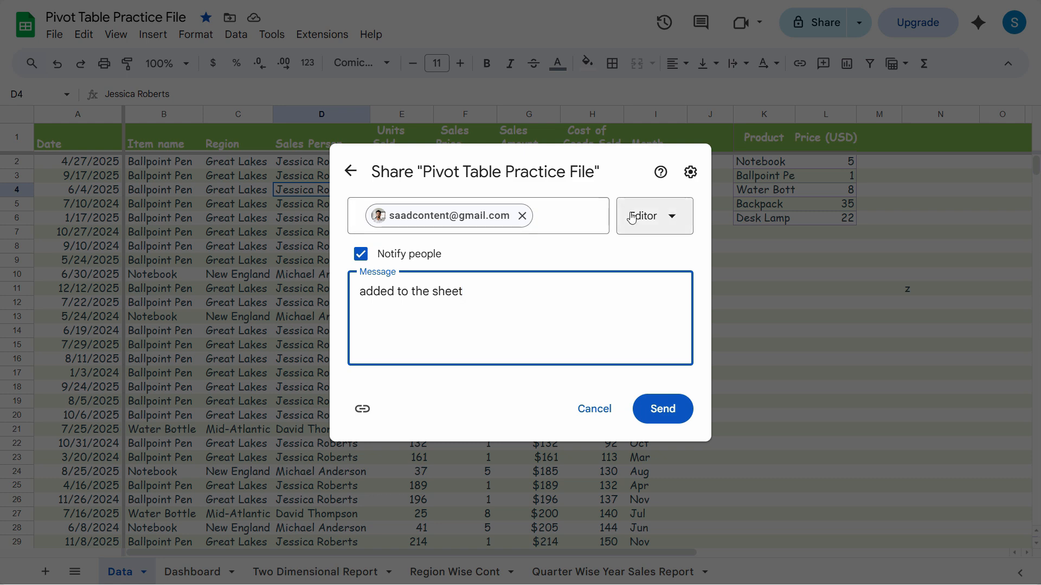
pyautogui.click(673, 222)
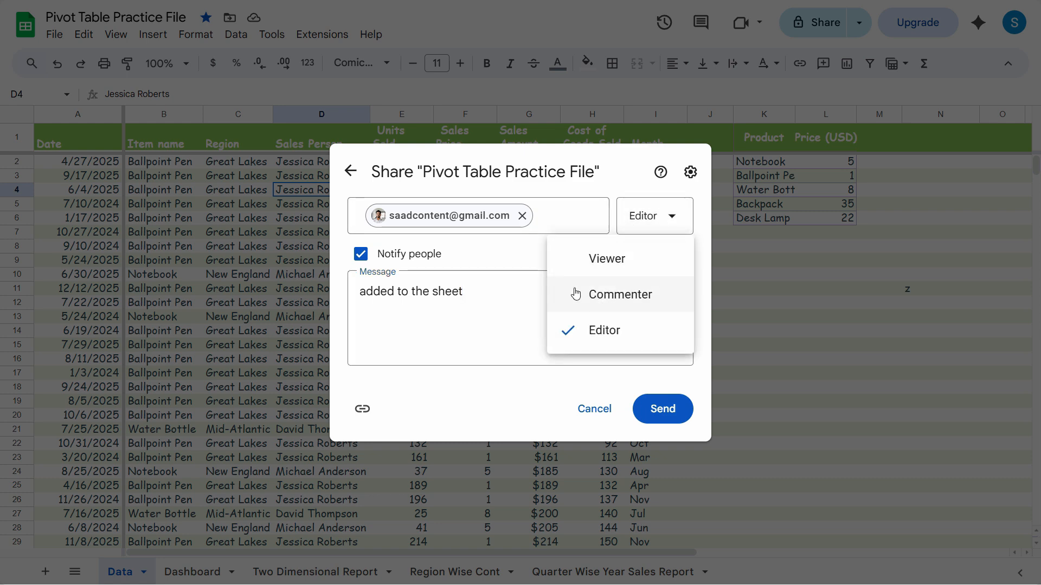
pyautogui.click(499, 263)
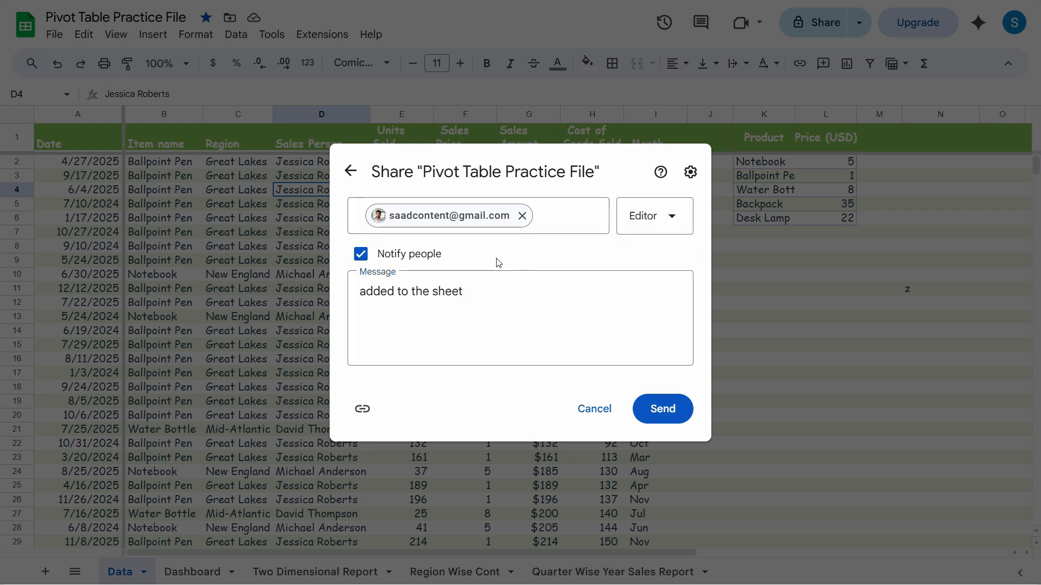
pyautogui.click(655, 222)
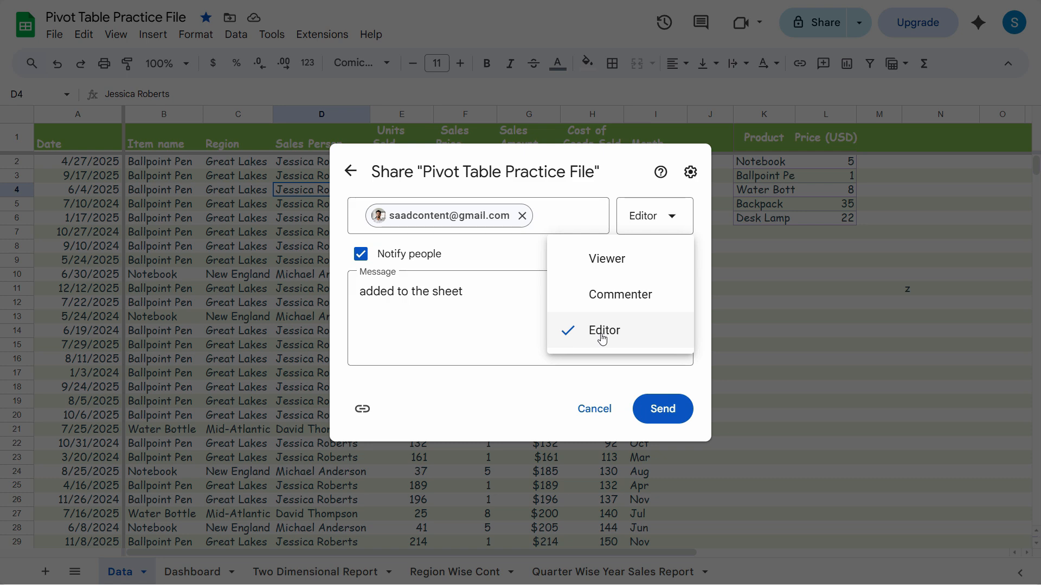
pyautogui.click(423, 257)
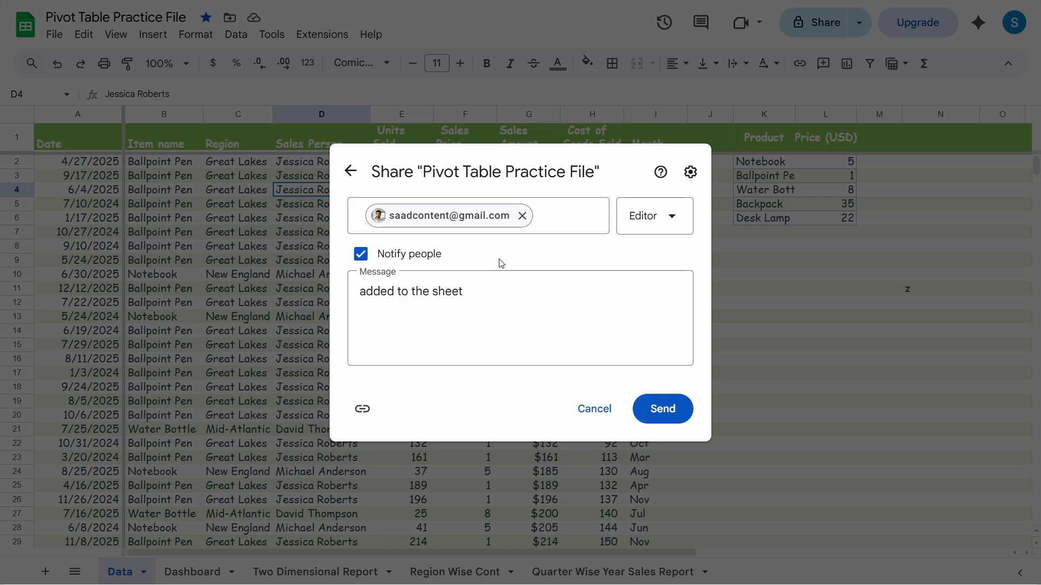
pyautogui.click(679, 416)
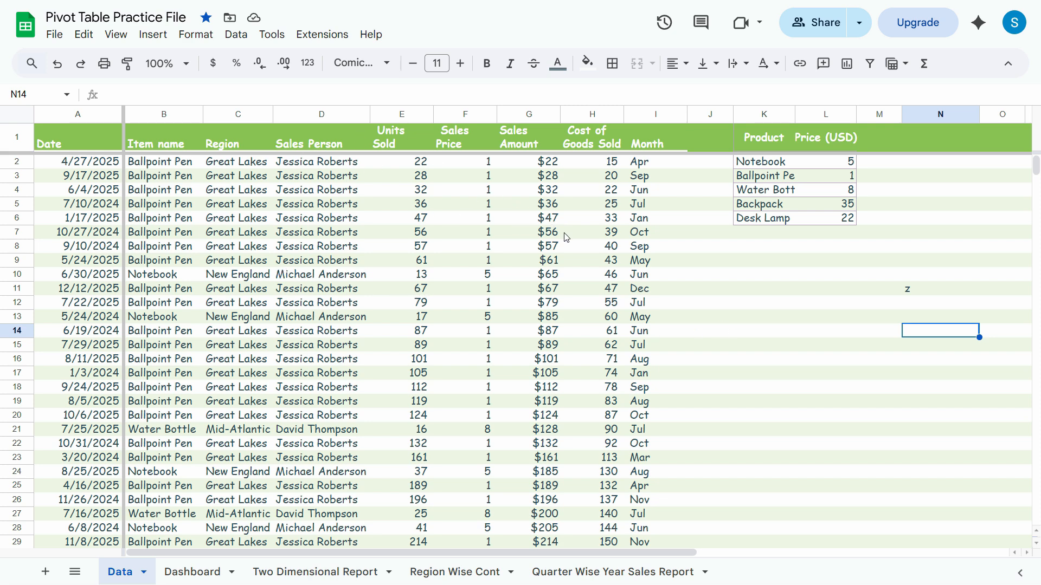
# Step: Set the file's general access to Anyone with the link and give link holders the Editor role
pyautogui.click(821, 32)
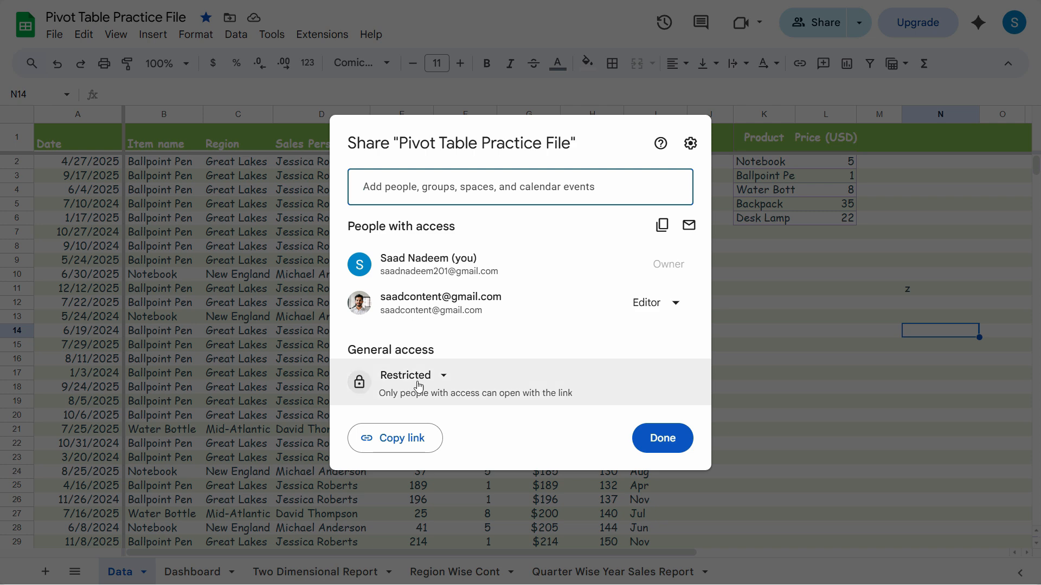
pyautogui.click(438, 381)
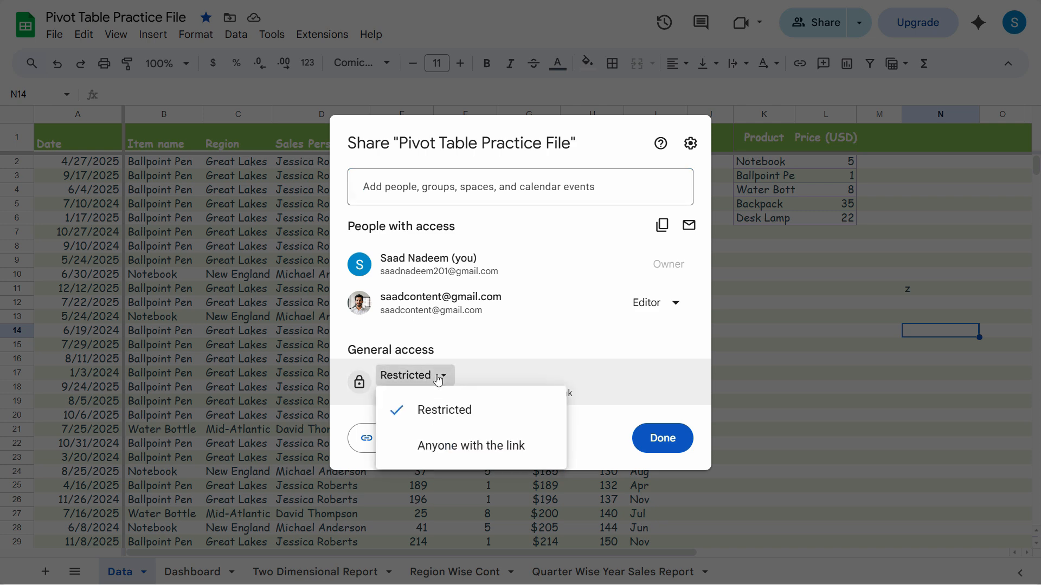
pyautogui.click(465, 457)
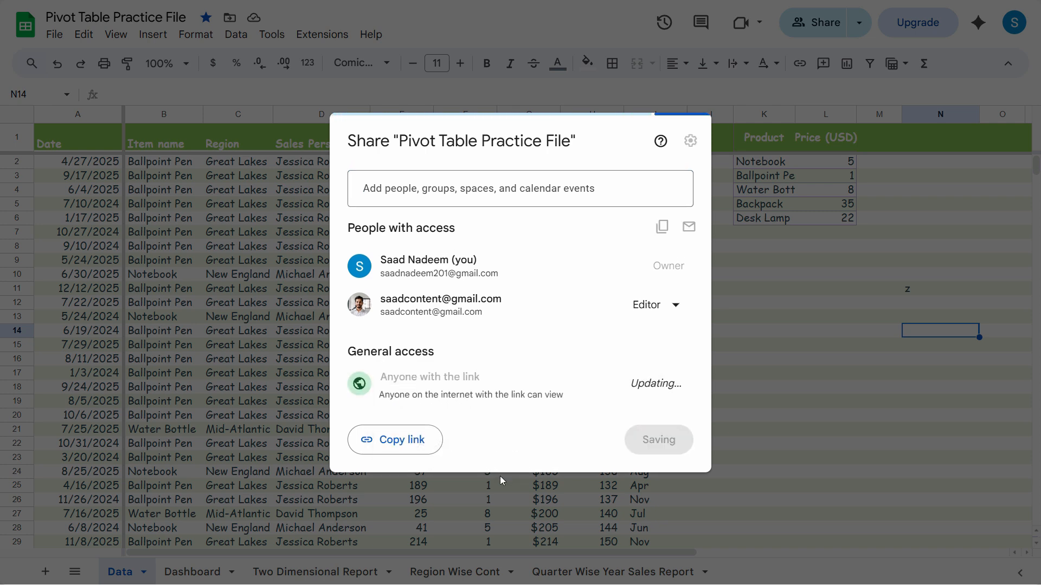
pyautogui.click(665, 392)
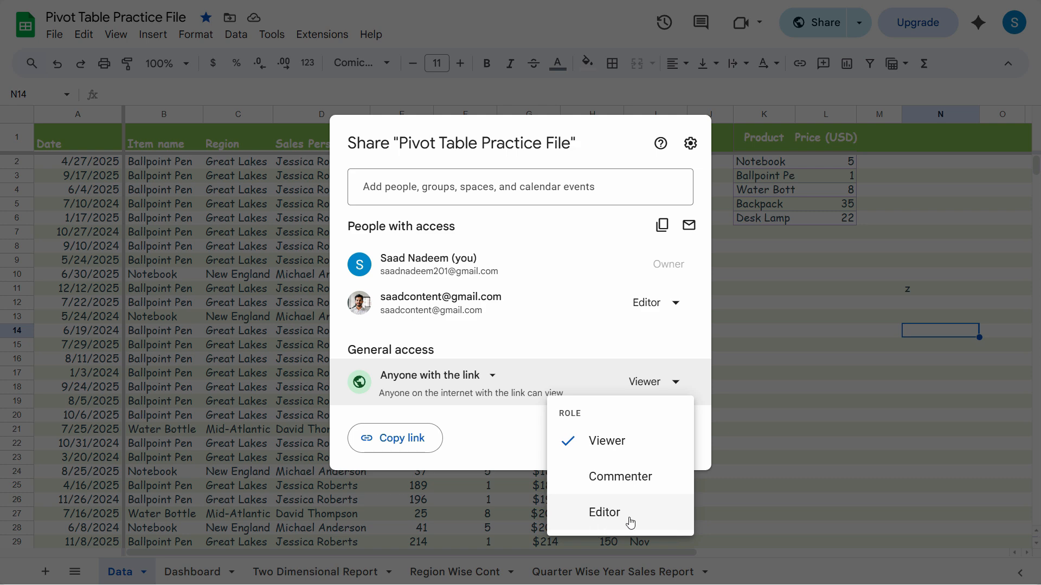
pyautogui.click(594, 520)
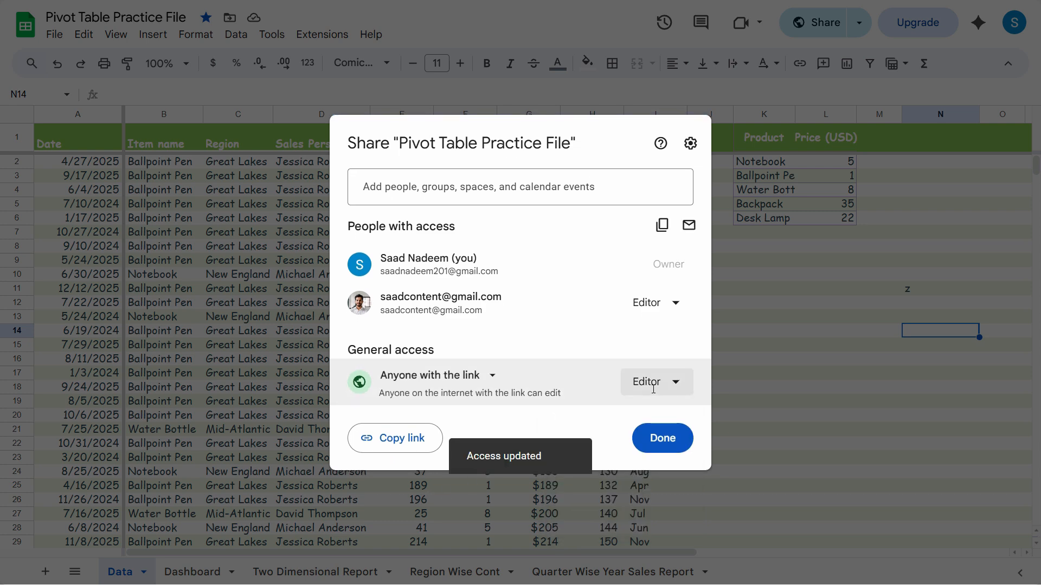
# Step: Copy the file's share link and open it in a new Incognito window
pyautogui.click(407, 442)
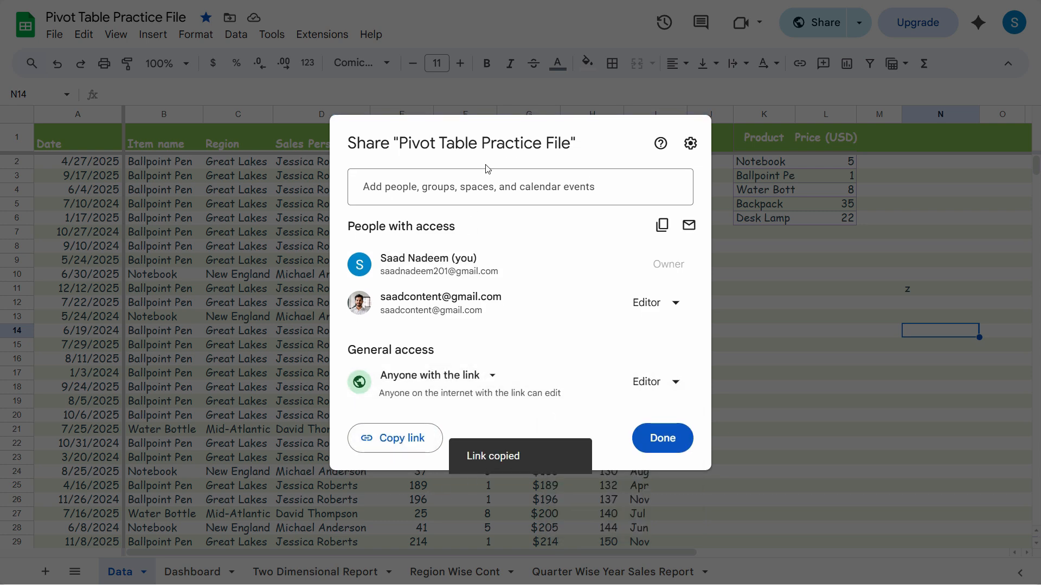
pyautogui.press('F11')
pyautogui.click(1026, 42)
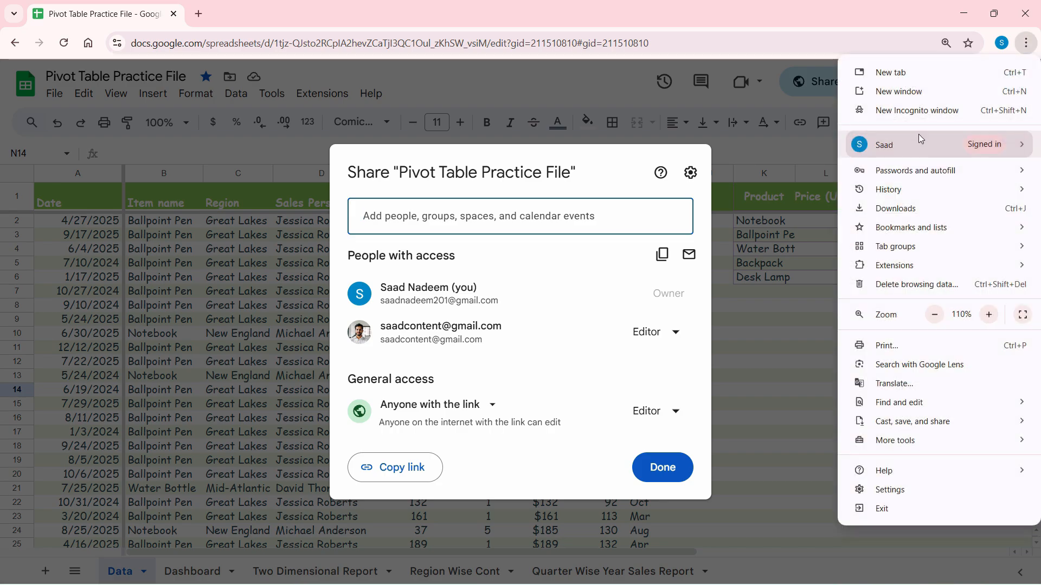
pyautogui.click(917, 110)
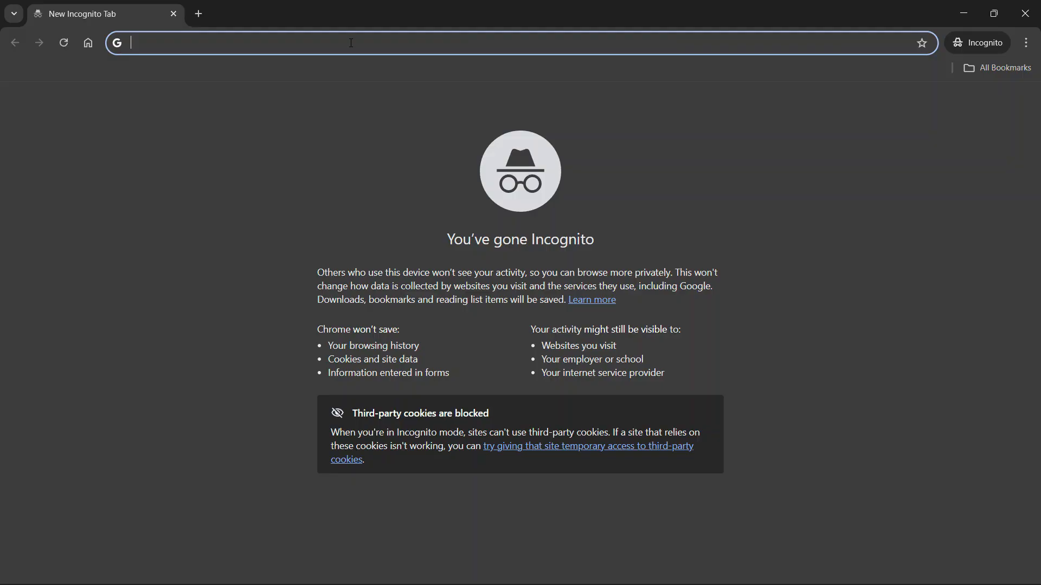
pyautogui.hotkey('ctrl', 'v')
pyautogui.press('Return')
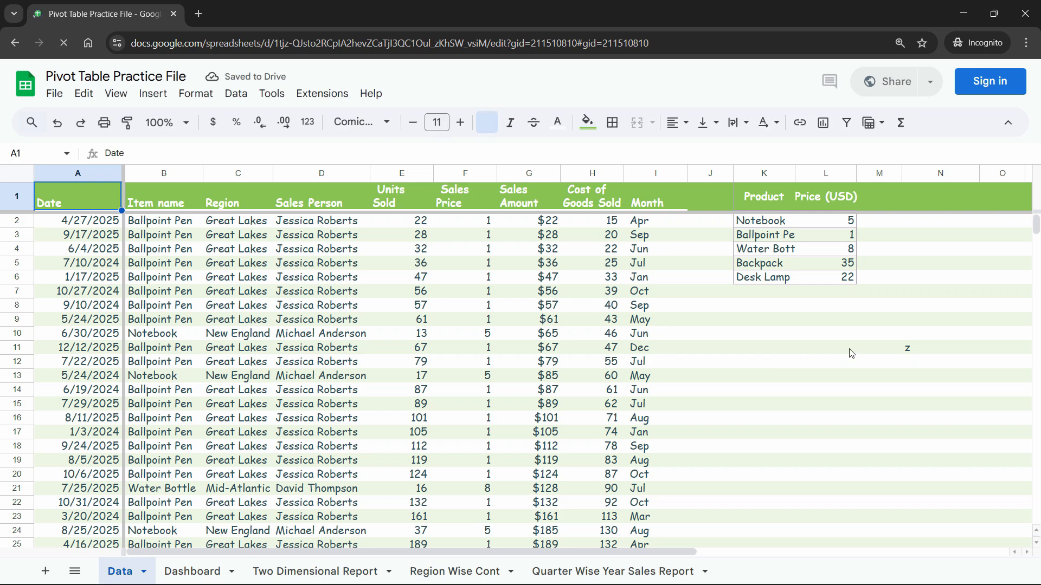
# Step: Enter "editing" in cell K11 of the Data sheet as the anonymous link visitor
pyautogui.click(850, 353)
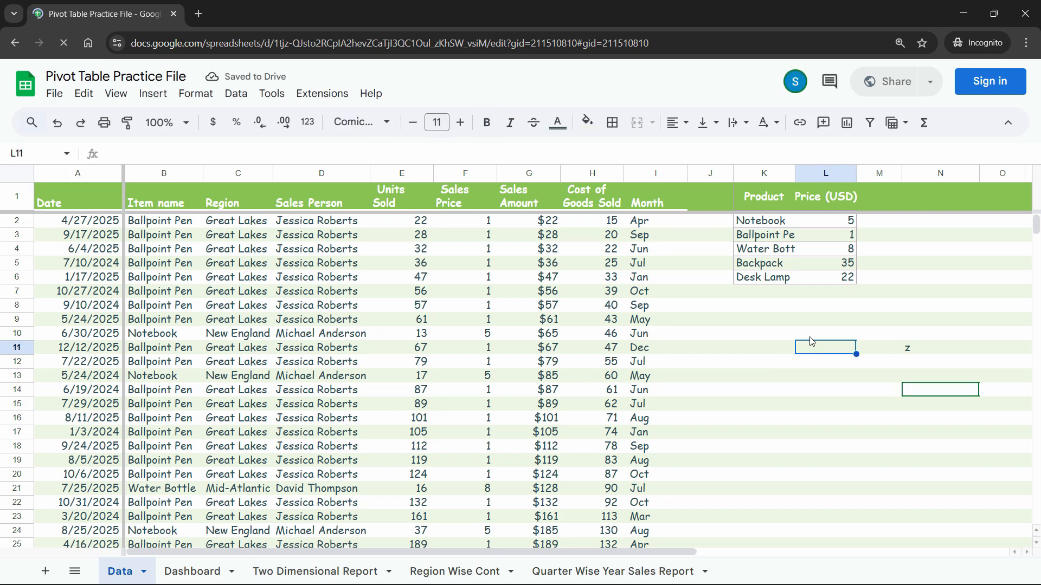
pyautogui.doubleClick(812, 341)
pyautogui.click(787, 350)
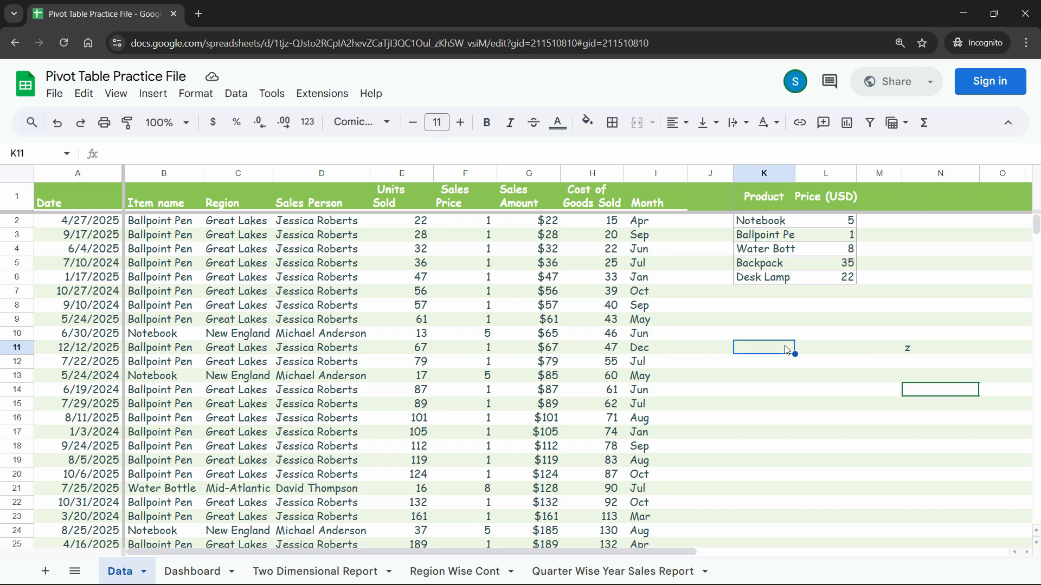
pyautogui.write('editing')
pyautogui.press('Return')
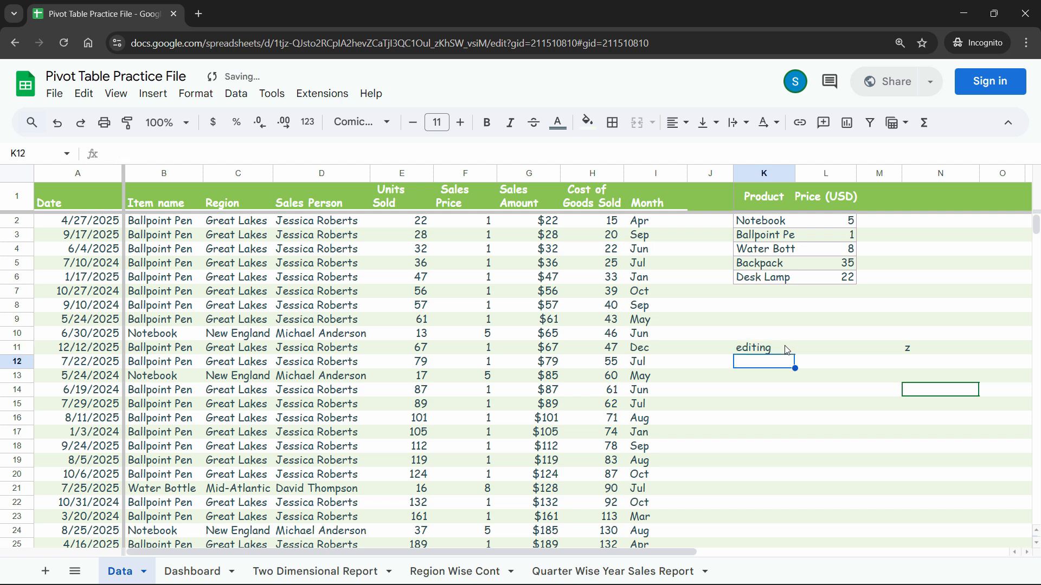
pyautogui.click(787, 349)
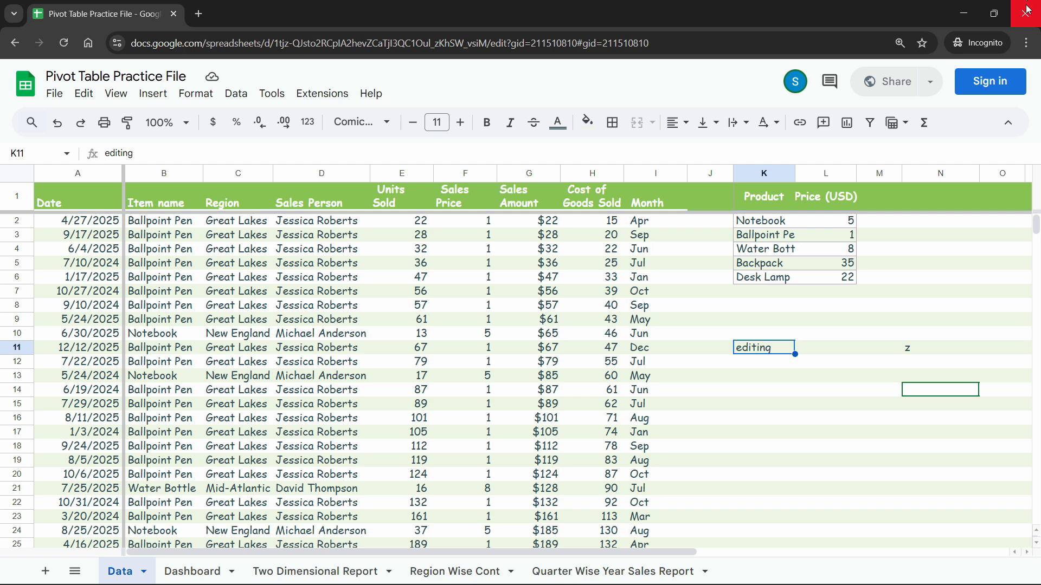
# Step: Jump to the owner's active cell from the visitor session, and check the K11 edit in the owner's window with the sharing dialog closed
pyautogui.click(795, 80)
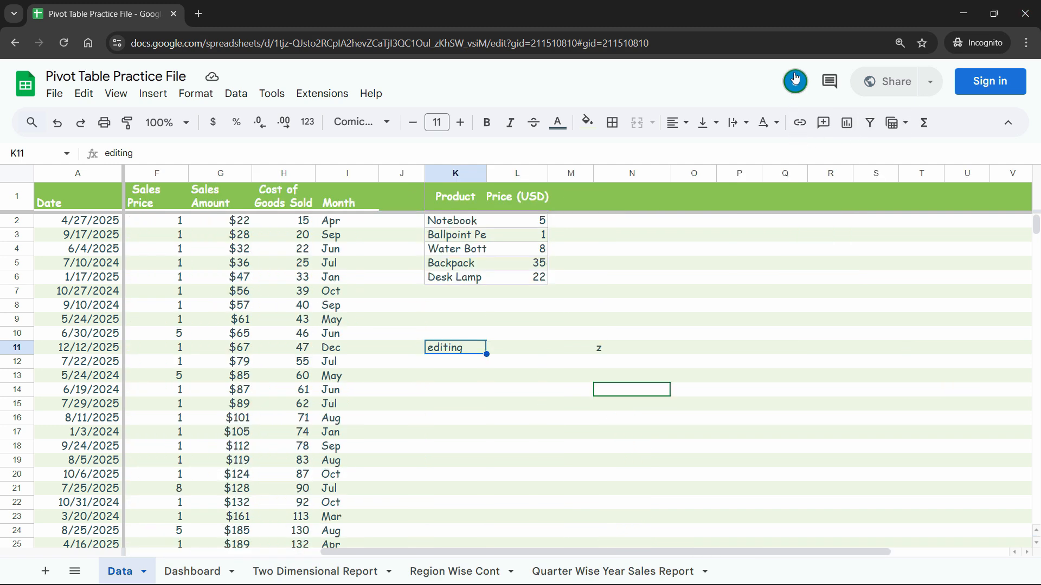
pyautogui.click(680, 374)
pyautogui.click(455, 350)
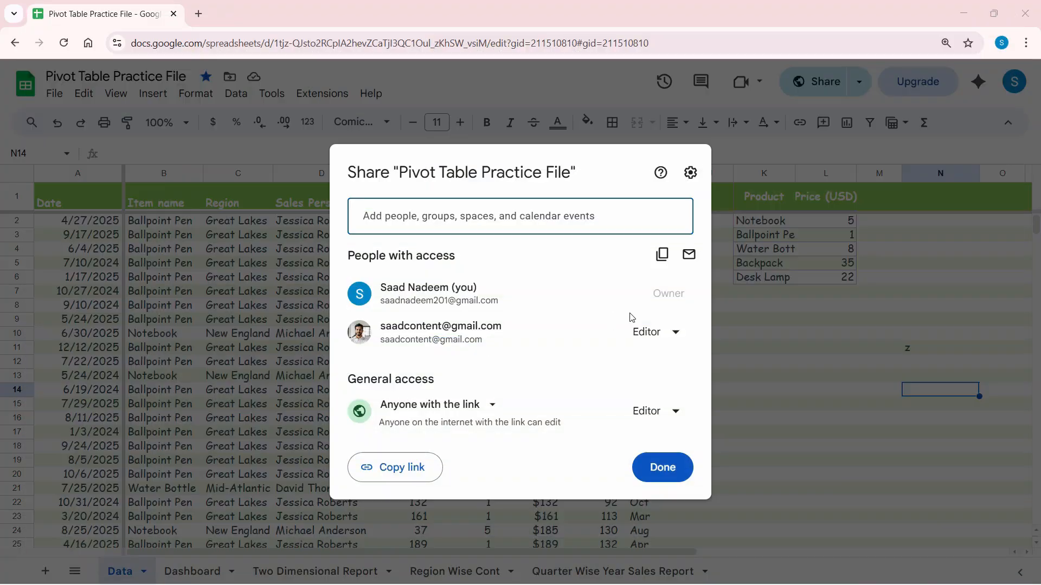
pyautogui.click(819, 338)
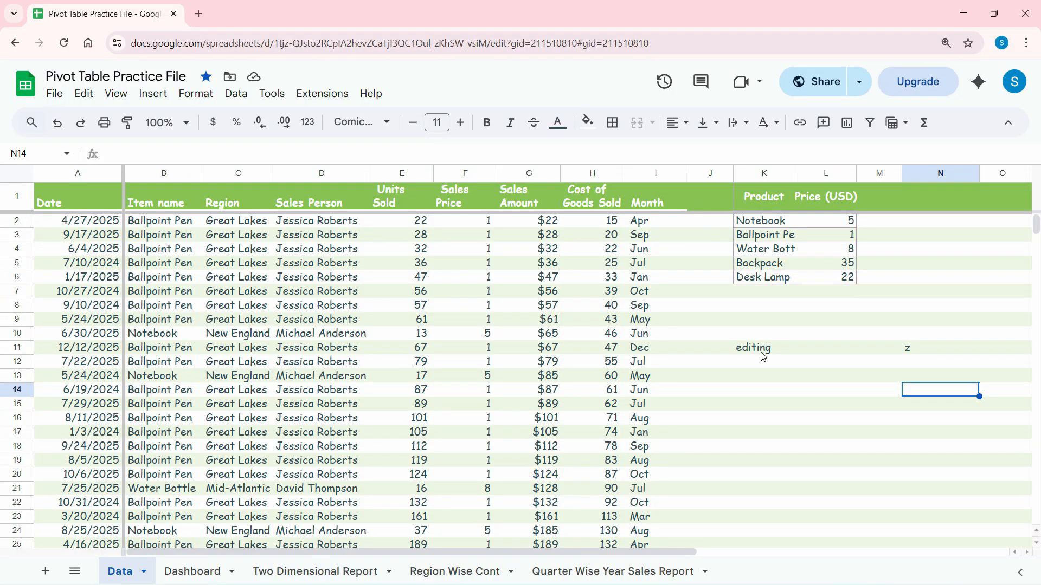
# Step: Reopen the sharing settings and change the role for anyone with the link to Viewer
pyautogui.click(817, 81)
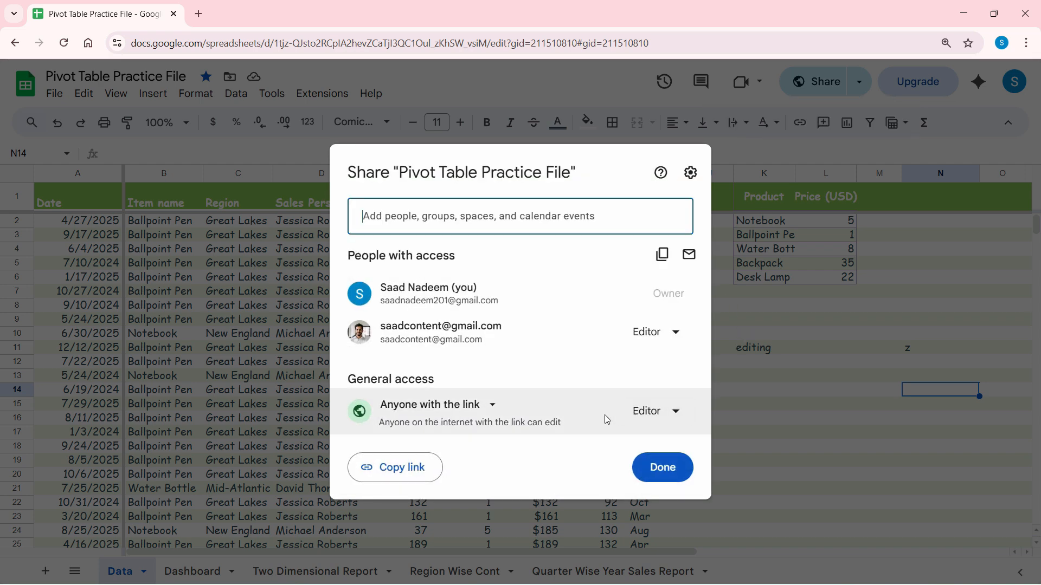
pyautogui.click(664, 413)
pyautogui.click(592, 304)
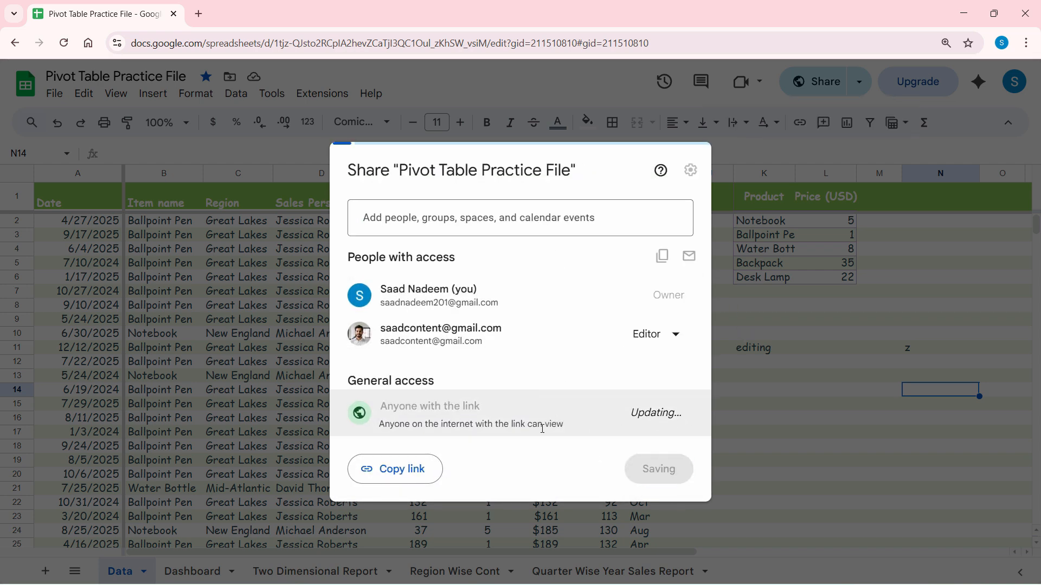
# Step: Copy the Viewer share link, close the sharing dialog, and open the link in a new Incognito window
pyautogui.click(407, 471)
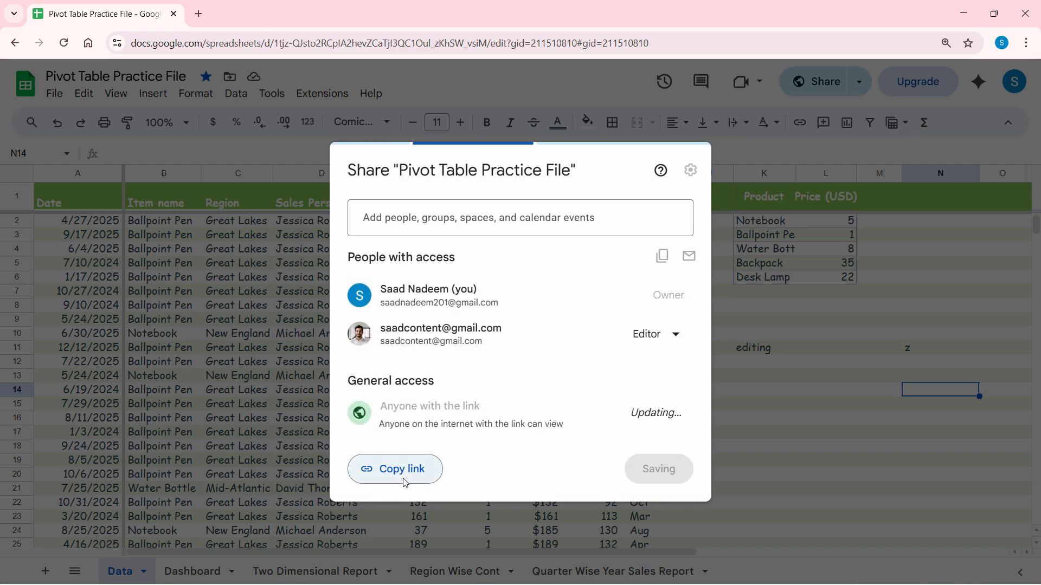
pyautogui.click(820, 451)
pyautogui.click(1026, 43)
pyautogui.click(900, 106)
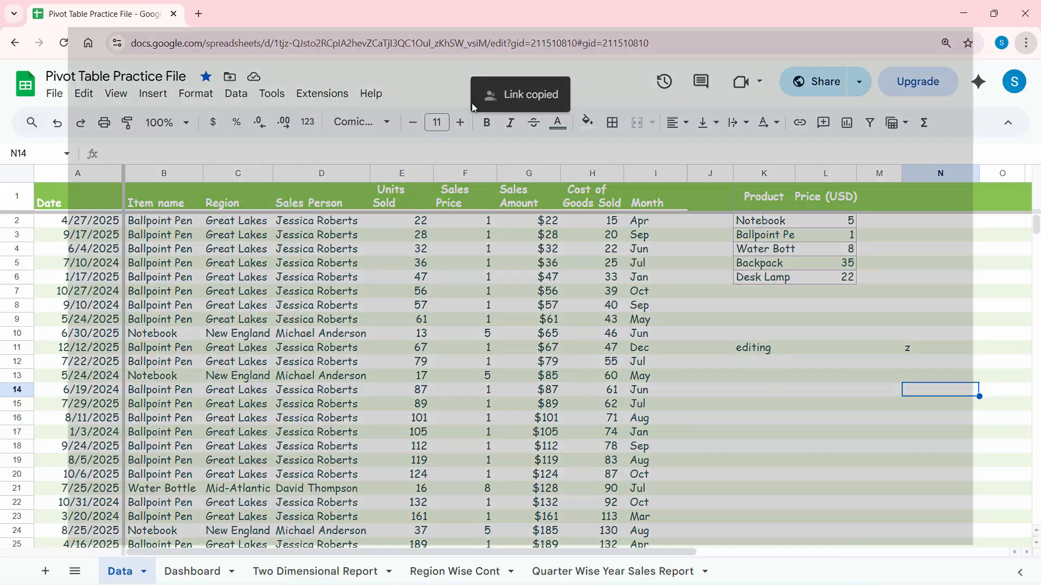
pyautogui.hotkey('ctrl', 'v')
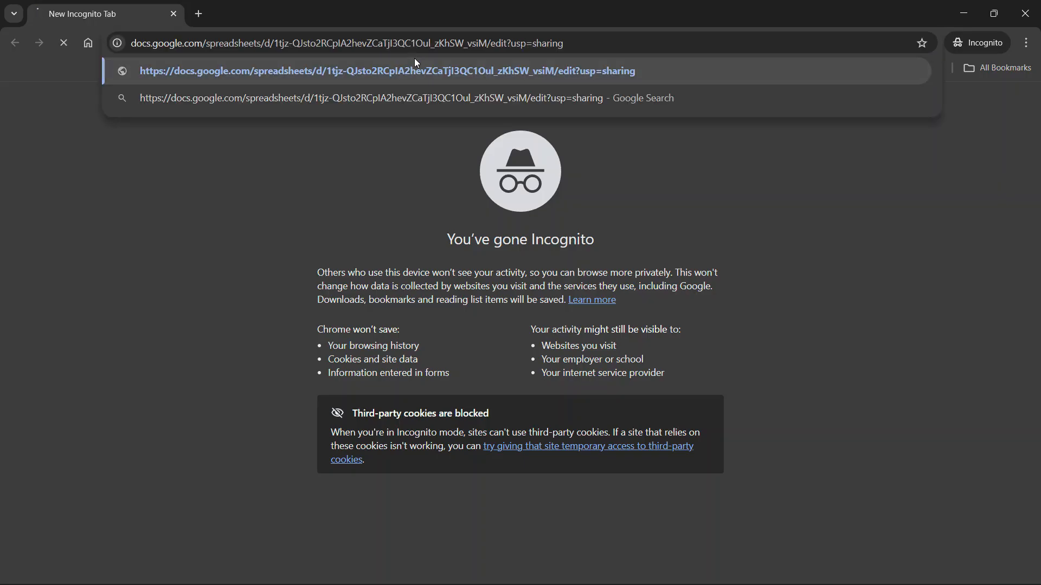
pyautogui.press('Return')
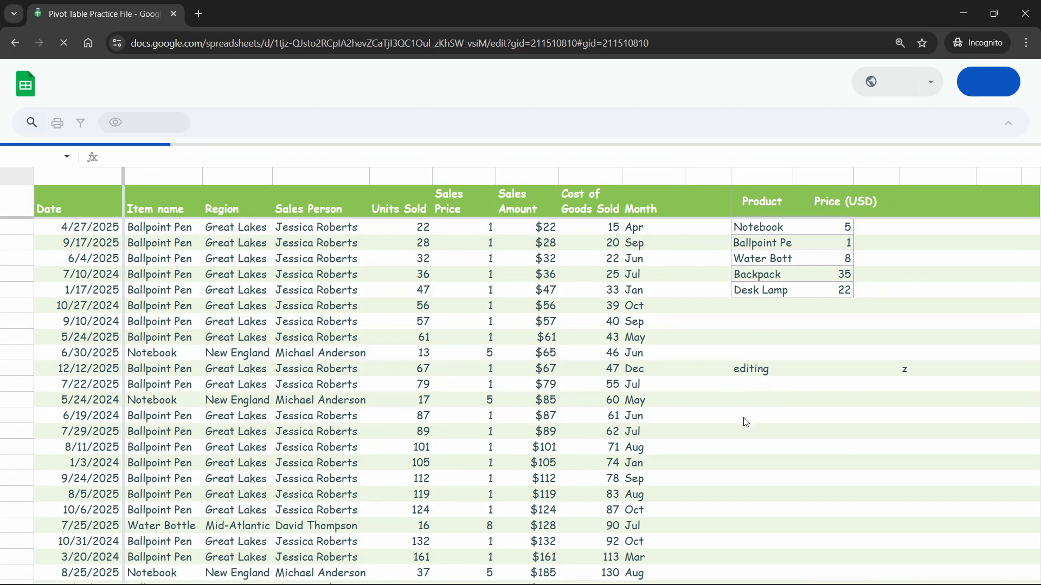
# Step: Check whether empty cells in columns J and K of the Data sheet can be edited in the view-only visitor session
pyautogui.click(743, 418)
pyautogui.click(742, 397)
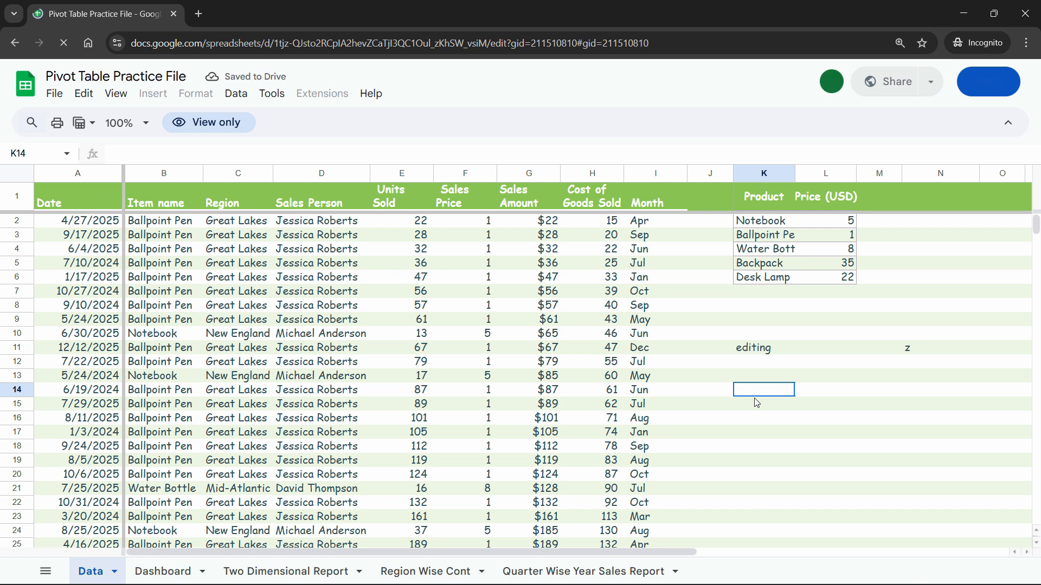
pyautogui.click(756, 418)
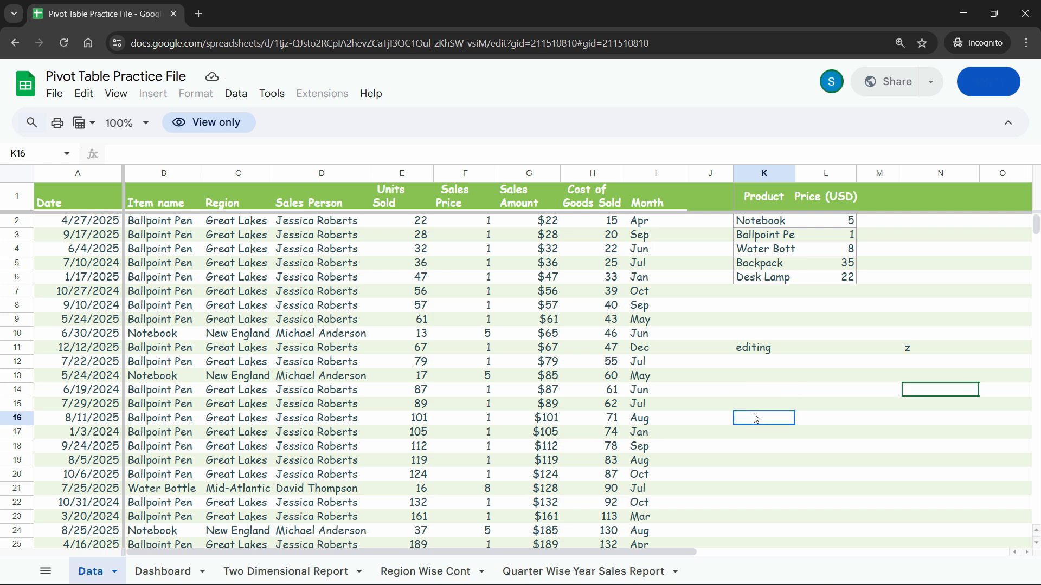
pyautogui.click(747, 363)
pyautogui.click(745, 378)
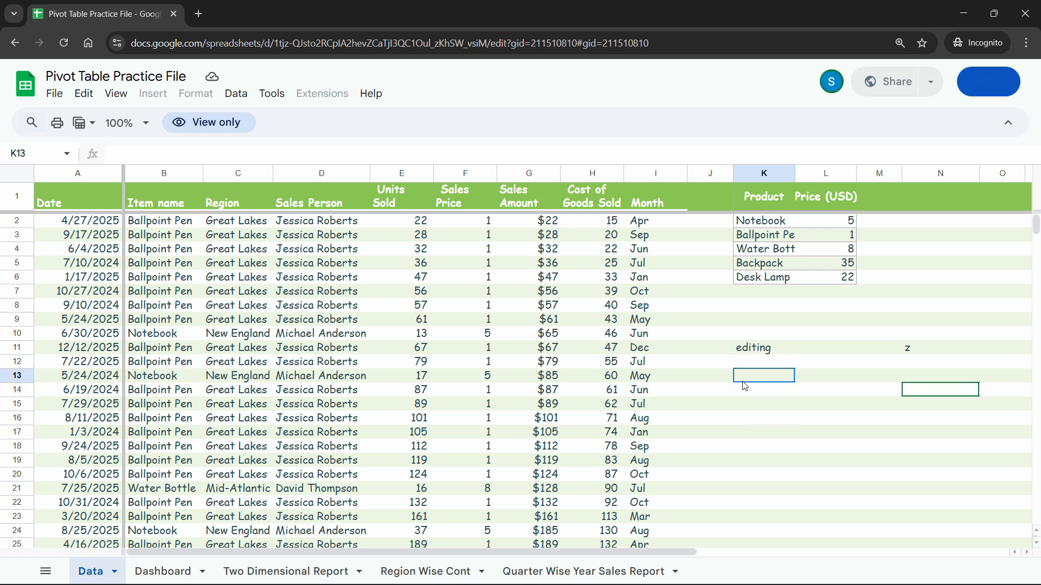
pyautogui.click(707, 407)
pyautogui.click(716, 391)
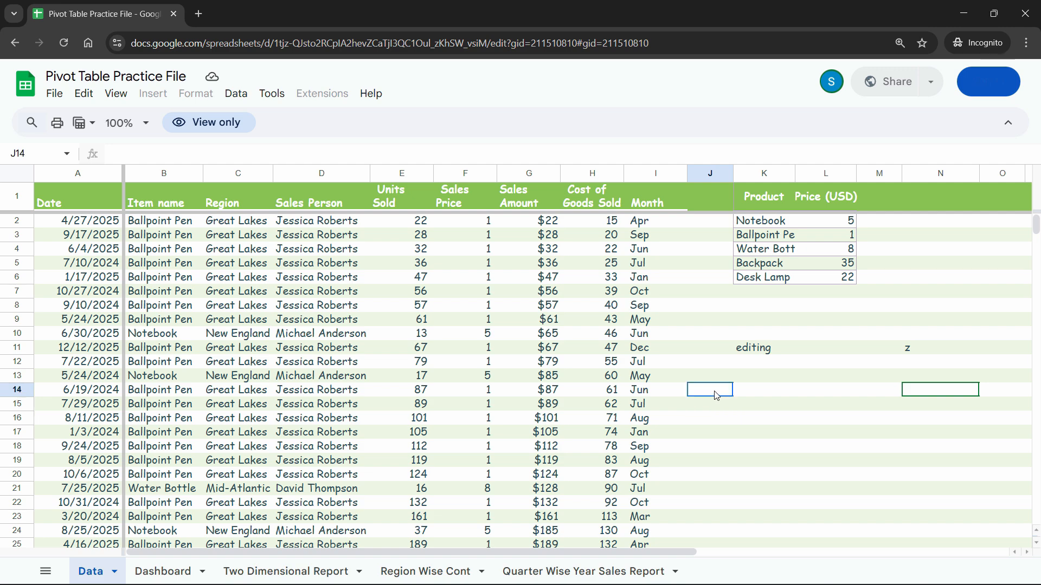
pyautogui.click(721, 406)
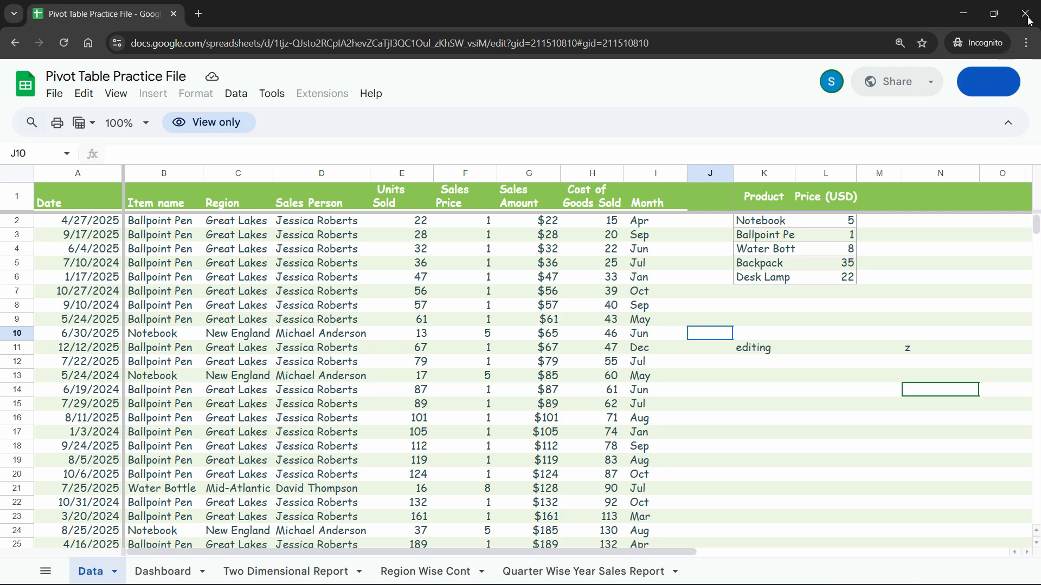
# Step: Close the Incognito window and change the role for anyone with the link to Commenter in the file's sharing settings
pyautogui.click(1026, 15)
pyautogui.click(818, 82)
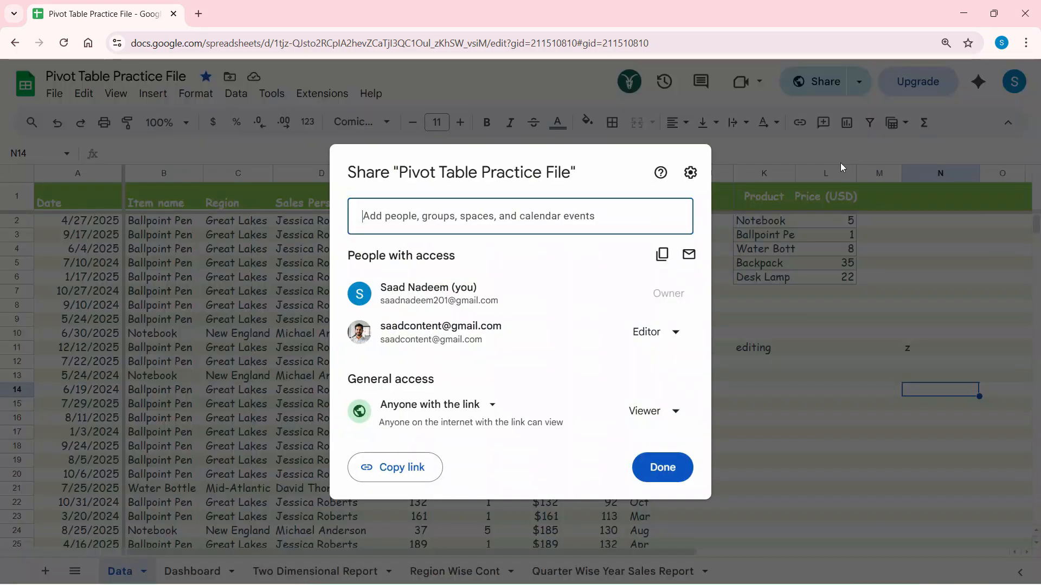
pyautogui.click(675, 411)
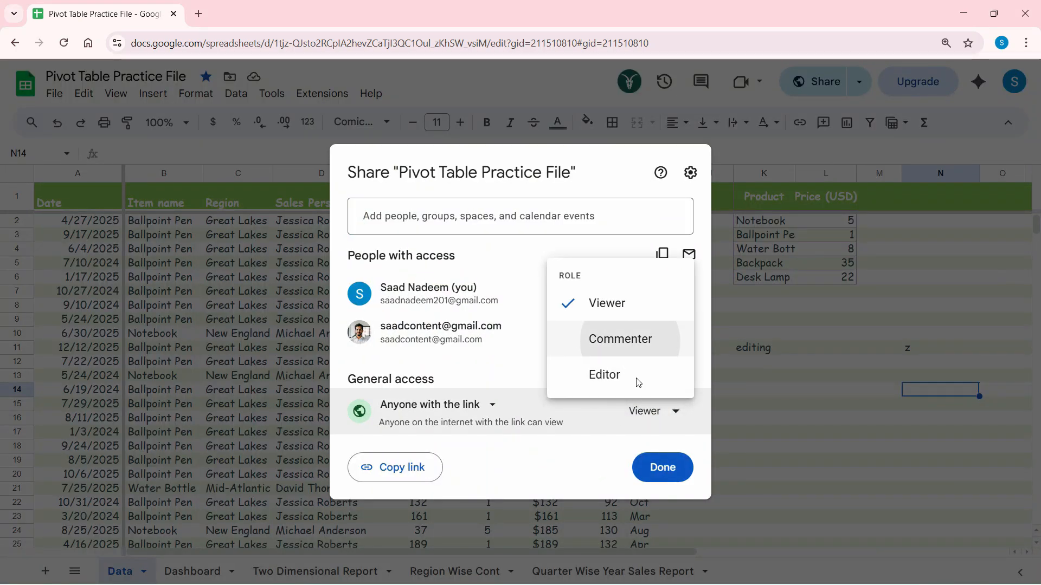
pyautogui.click(620, 338)
# Step: Copy the Commenter share link and open it in a new Incognito window
pyautogui.click(416, 481)
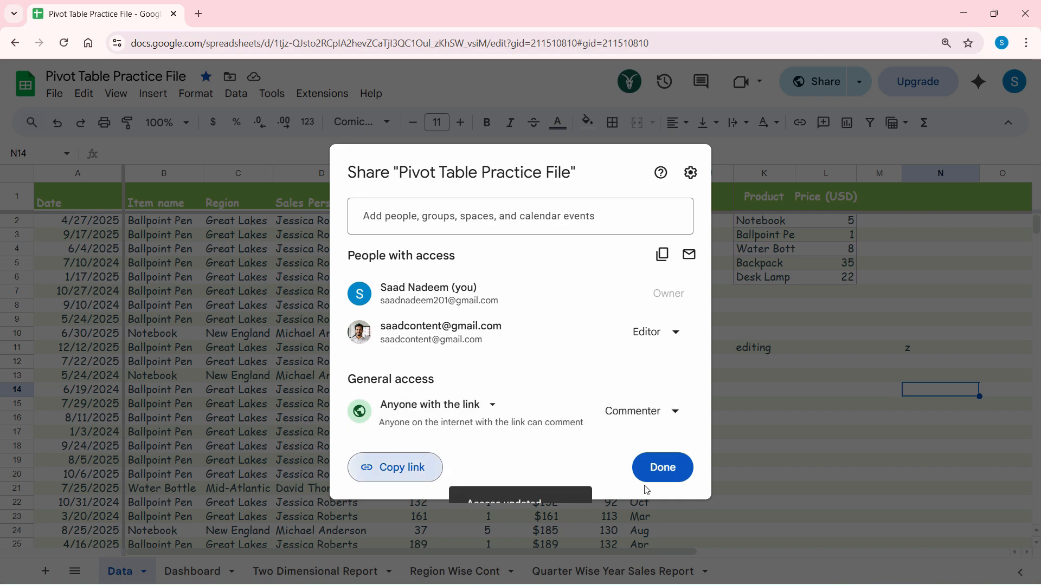
pyautogui.click(1026, 43)
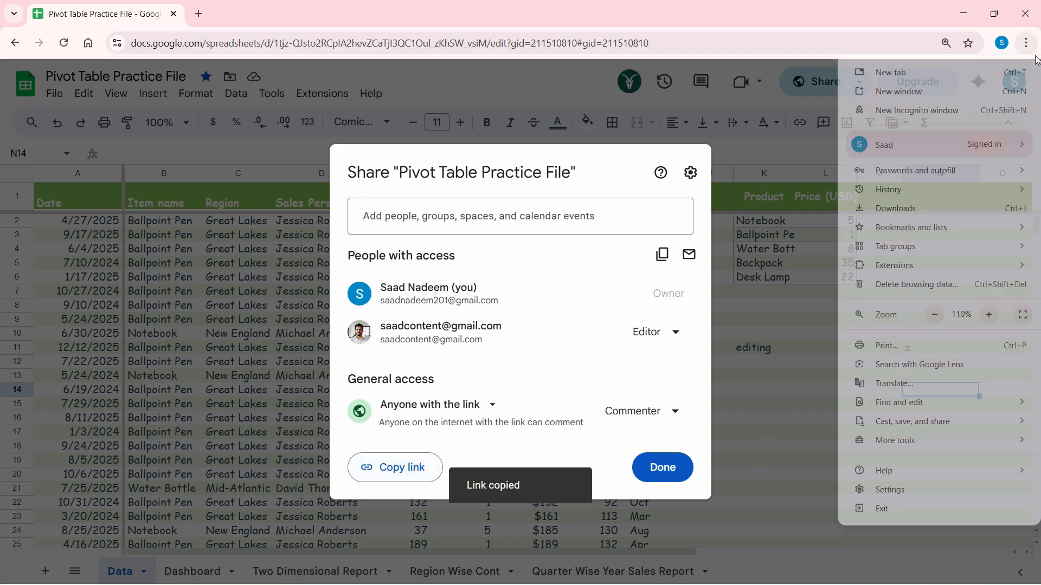
pyautogui.click(900, 109)
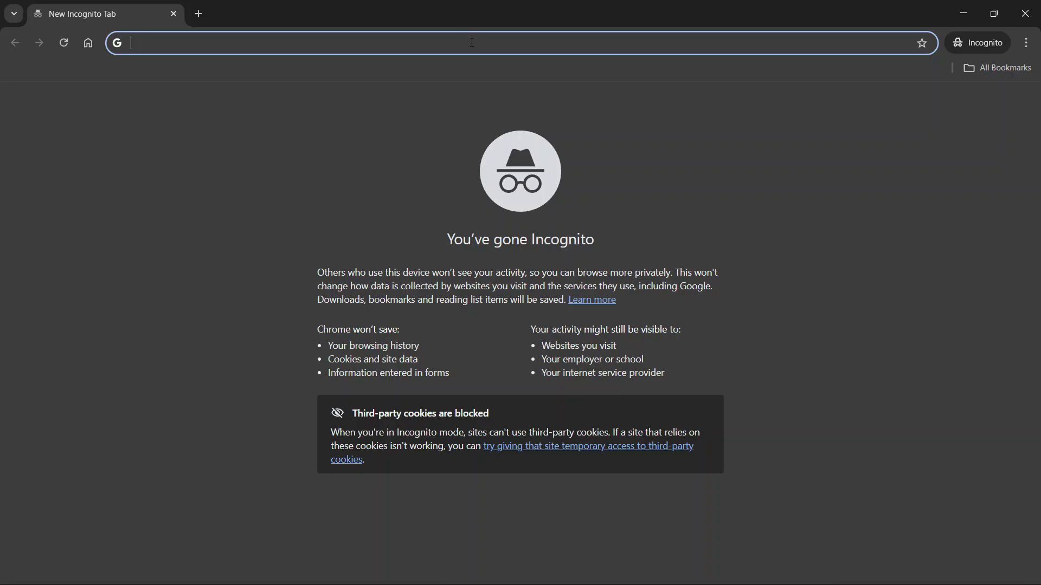
pyautogui.write('v')
pyautogui.press('Return')
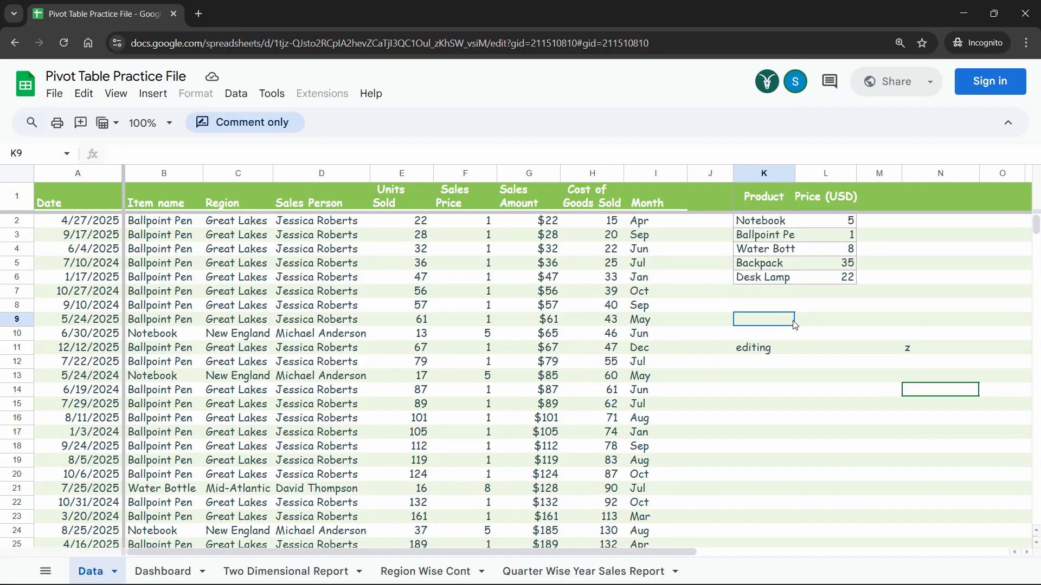
# Step: Add the comment "eeee" to cell K11 of the Data sheet as the anonymous visitor
pyautogui.click(748, 351)
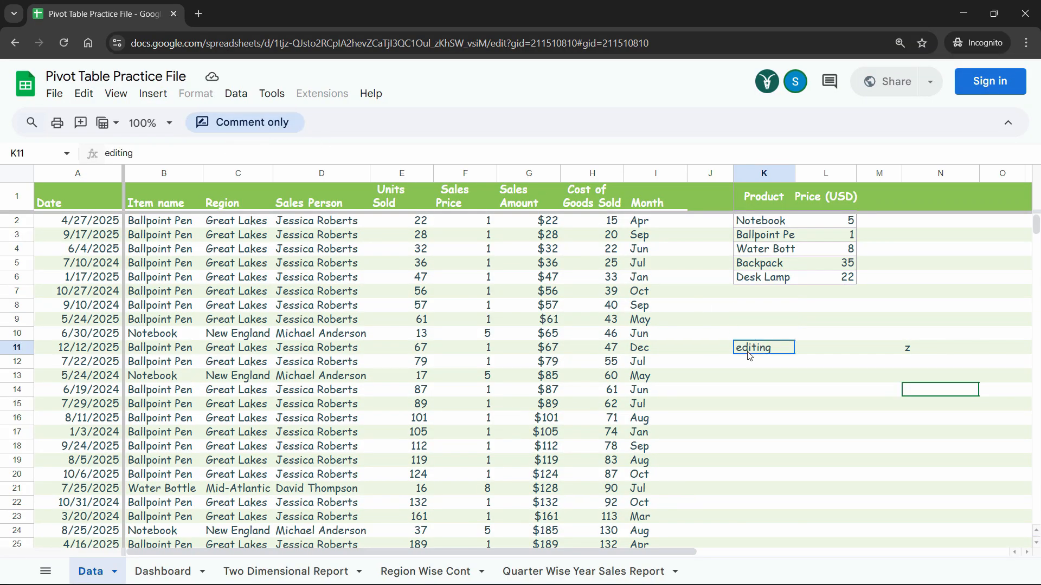
pyautogui.click(831, 83)
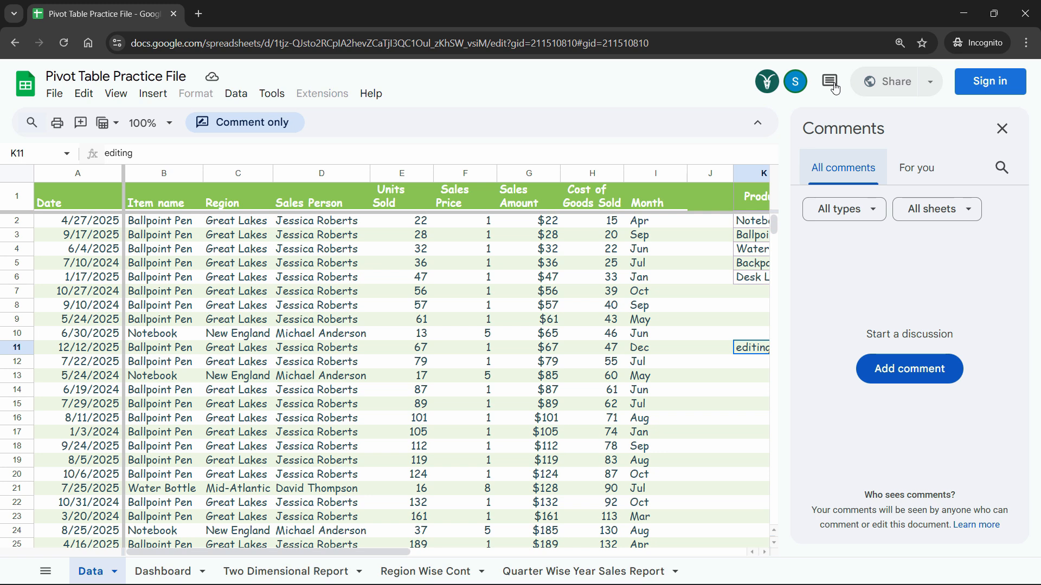
pyautogui.click(831, 82)
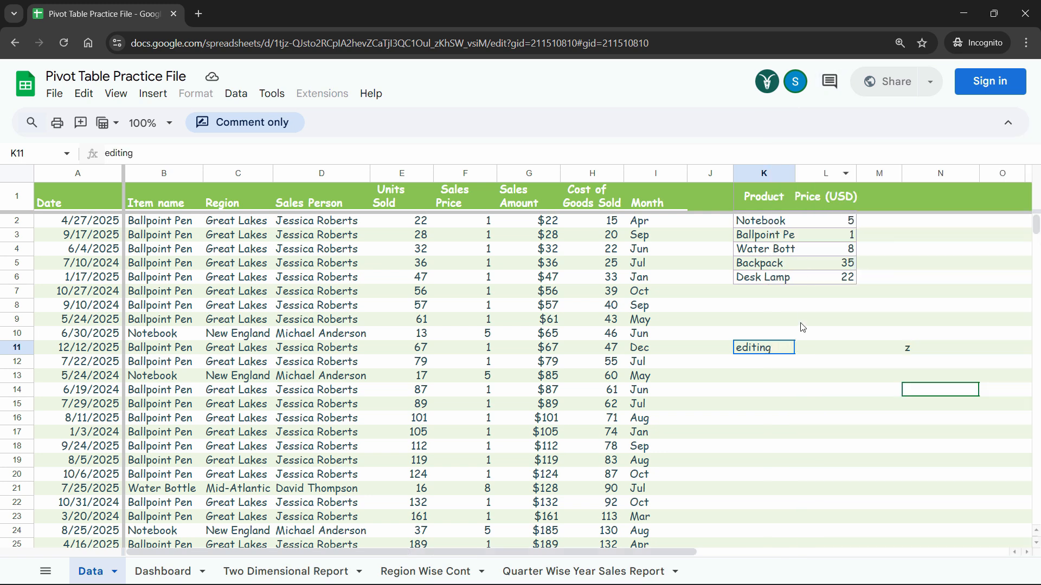
pyautogui.rightClick(774, 357)
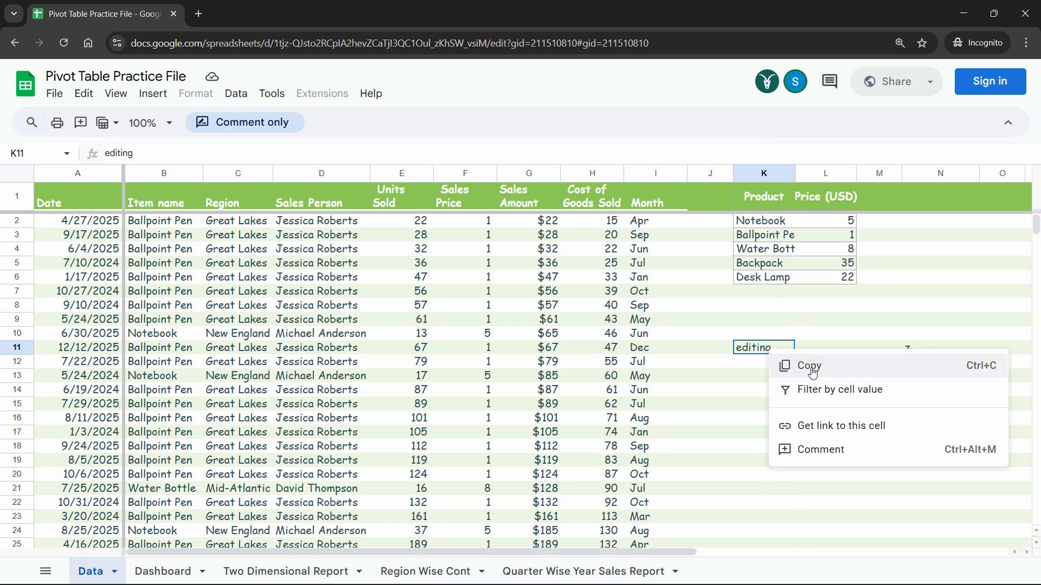
pyautogui.click(801, 450)
pyautogui.write('eeee')
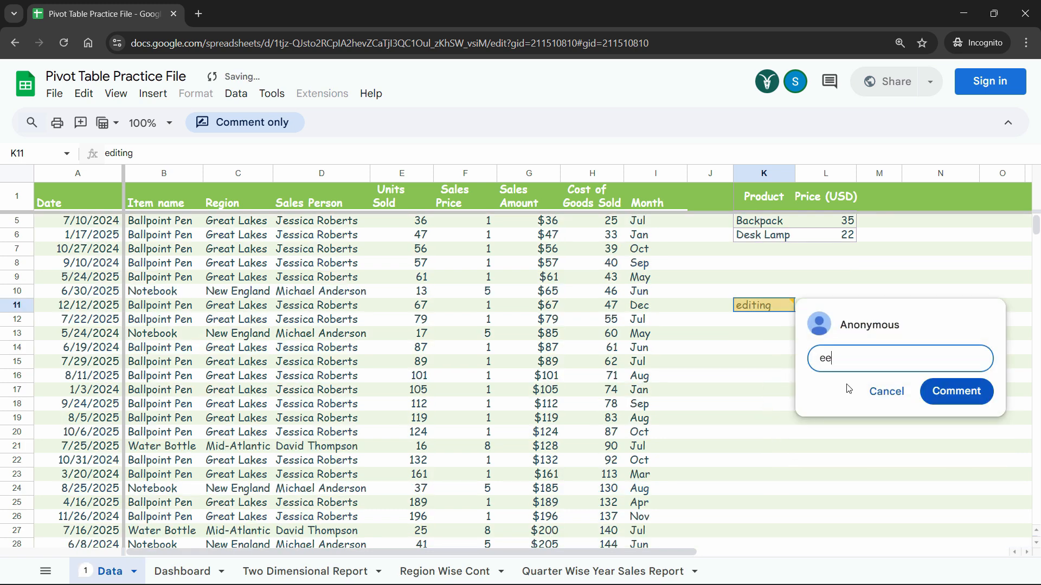
pyautogui.click(955, 399)
pyautogui.click(777, 381)
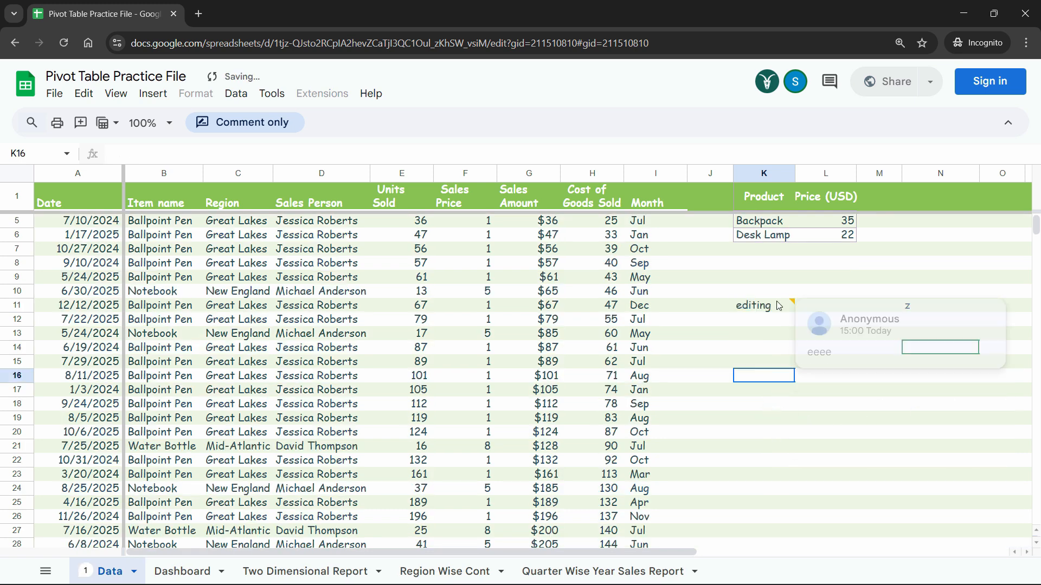
# Step: Try filtering the Sales Amount column by the value in cell G7, and reset the filter to show all rows again
pyautogui.click(545, 291)
pyautogui.click(543, 281)
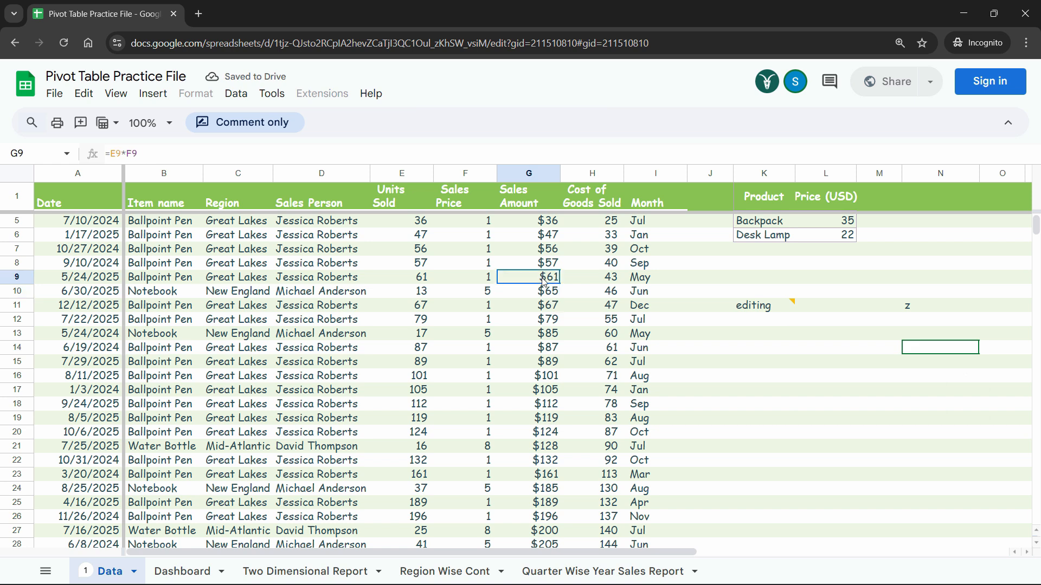
pyautogui.click(534, 209)
pyautogui.rightClick(534, 204)
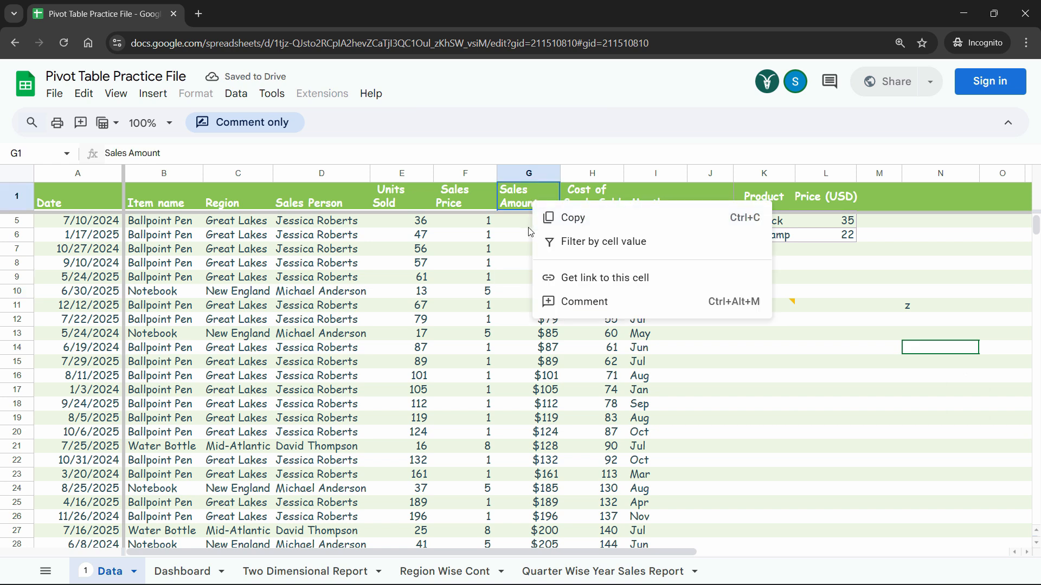
pyautogui.click(534, 248)
pyautogui.rightClick(534, 249)
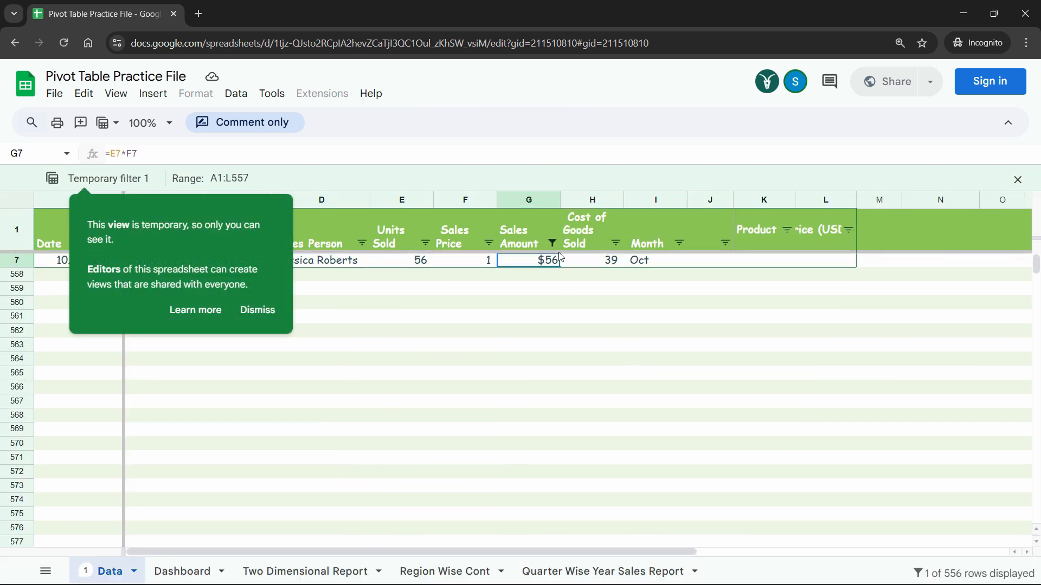
pyautogui.click(551, 243)
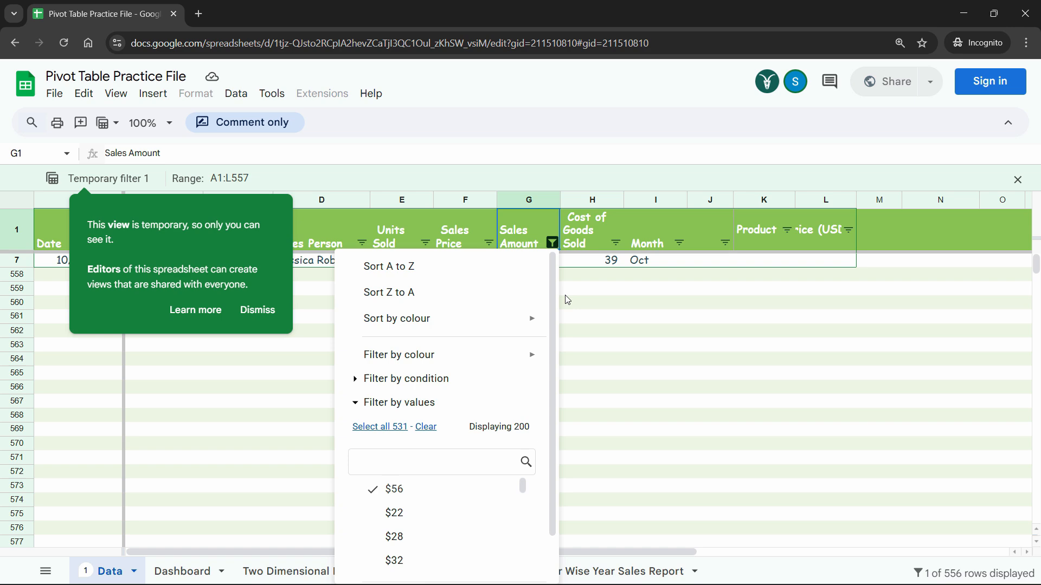
pyautogui.click(426, 427)
pyautogui.scroll(-1, 541, 504)
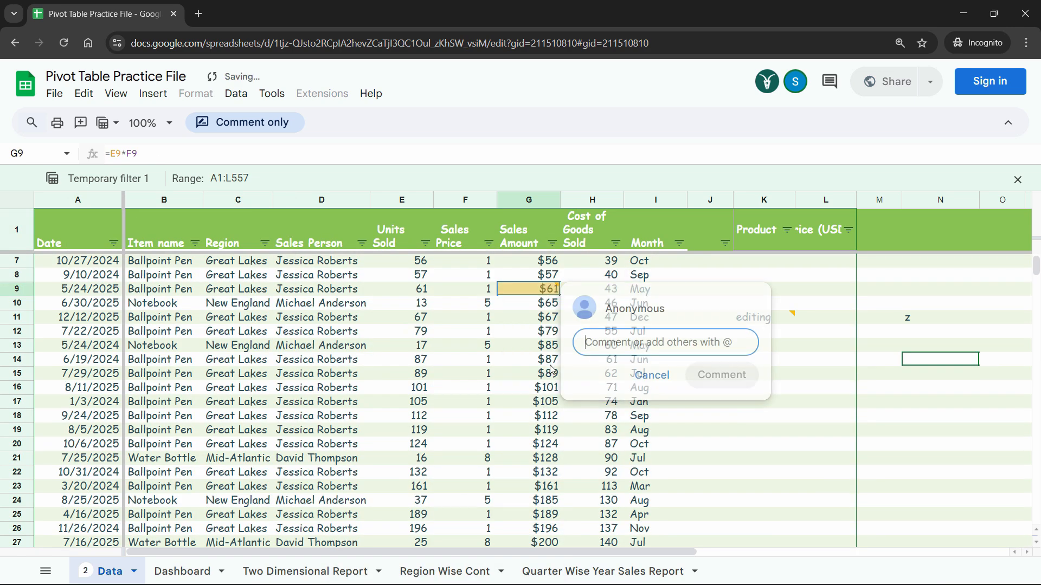
# Step: Post the comment "eee" on cell G9 in the Sales Amount column as the anonymous visitor
pyautogui.write('eee')
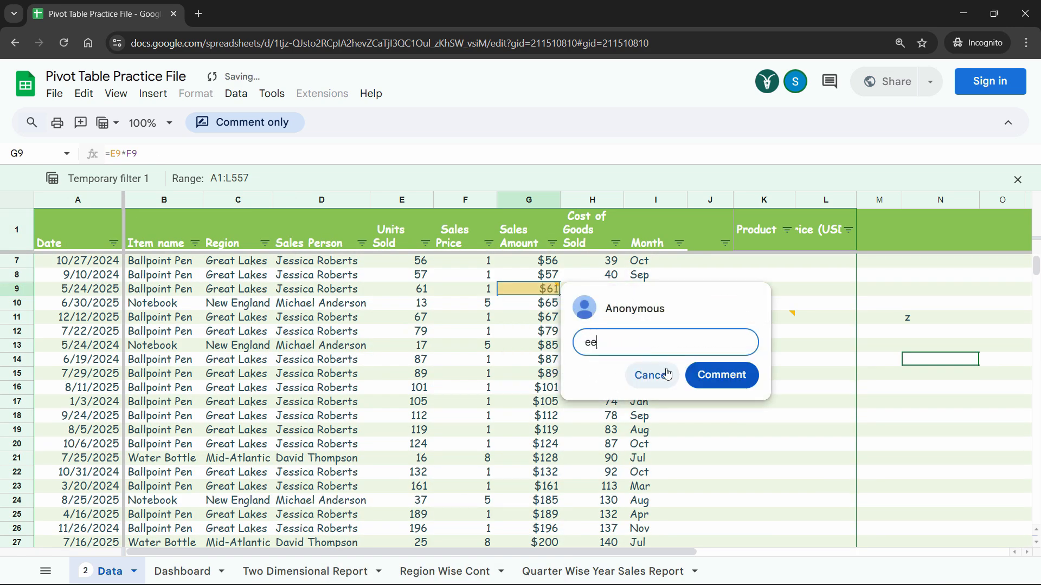
pyautogui.click(729, 379)
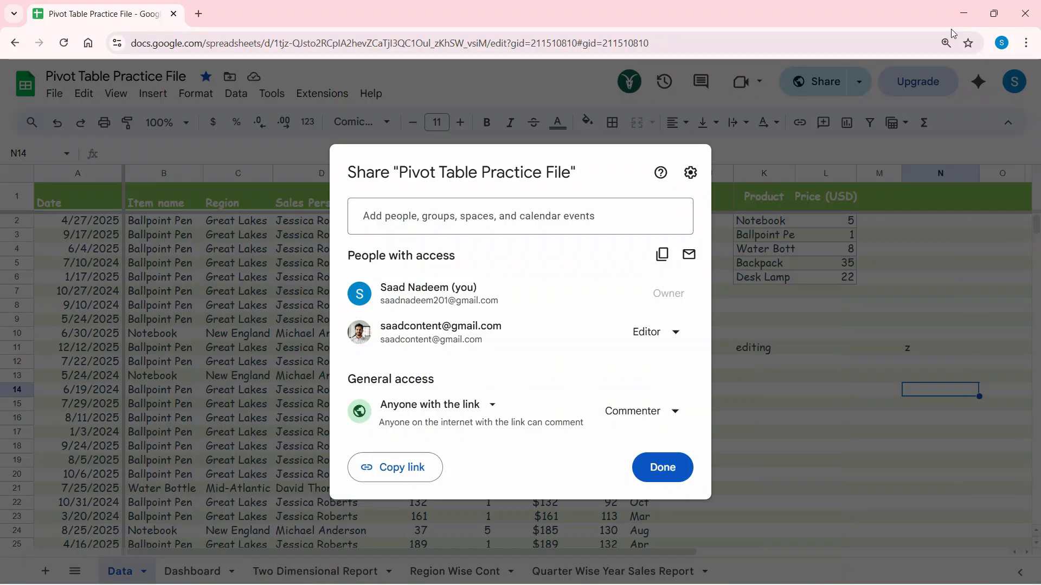
# Step: Close the sharing dialog in the owner's window and check the visitor's comment on cell K11 of the Data sheet
pyautogui.click(801, 331)
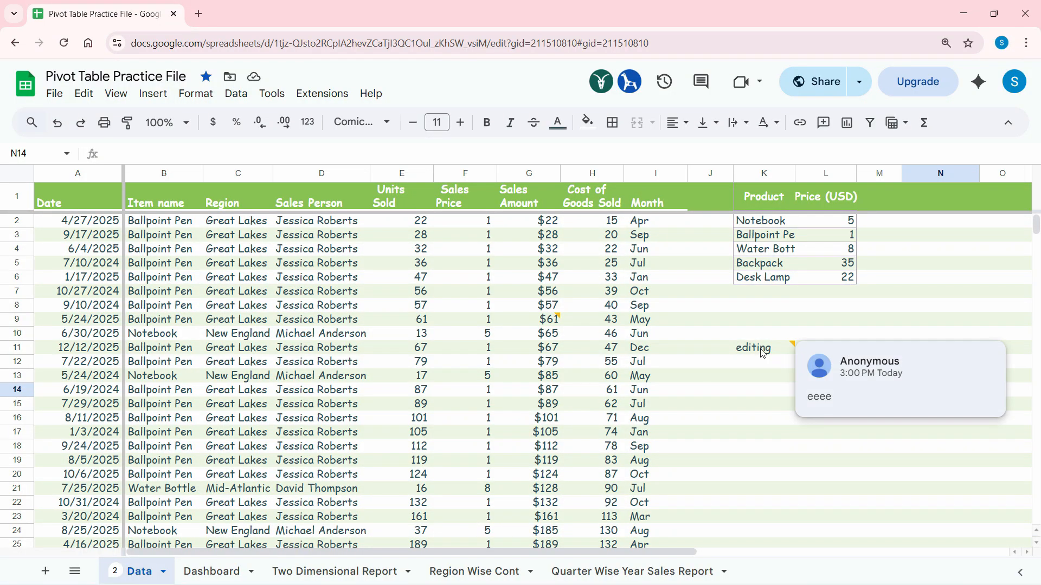
pyautogui.click(756, 349)
pyautogui.click(752, 376)
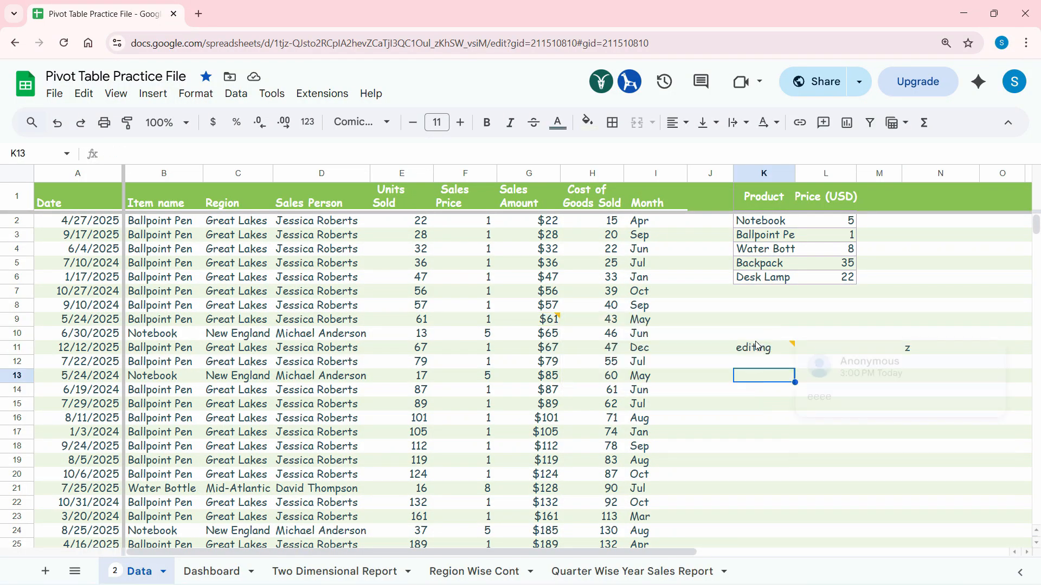
pyautogui.click(758, 322)
pyautogui.click(721, 322)
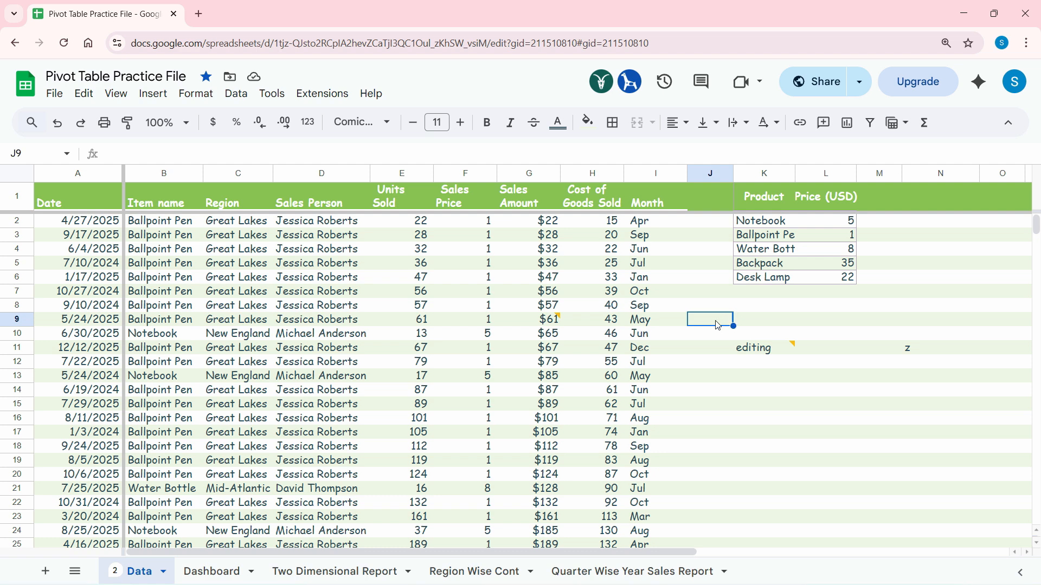
pyautogui.click(724, 294)
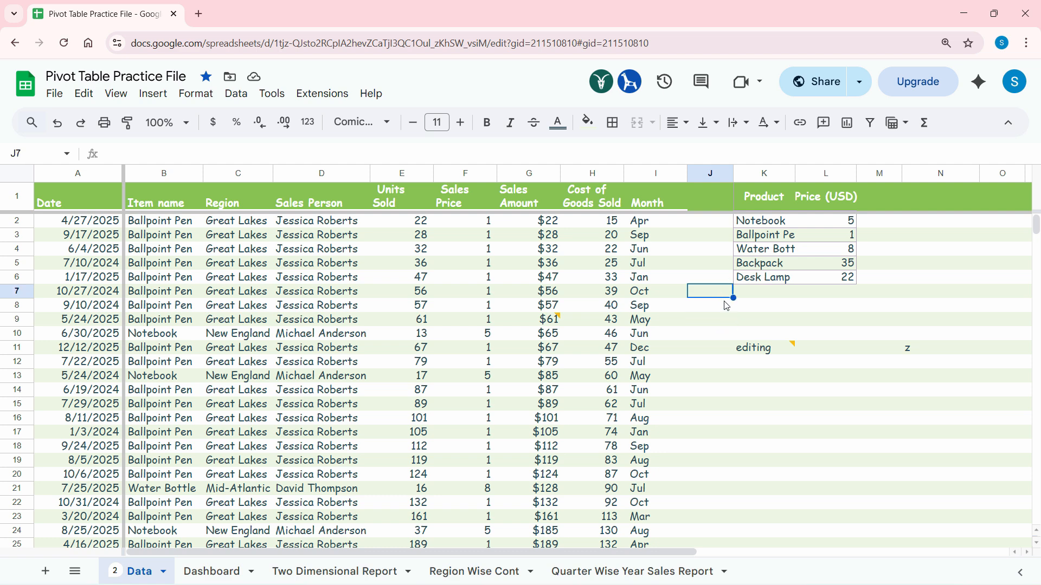
# Step: Reply "whats this ?" to the visitor's comment on cell K11 of the Data sheet as the owner
pyautogui.click(780, 356)
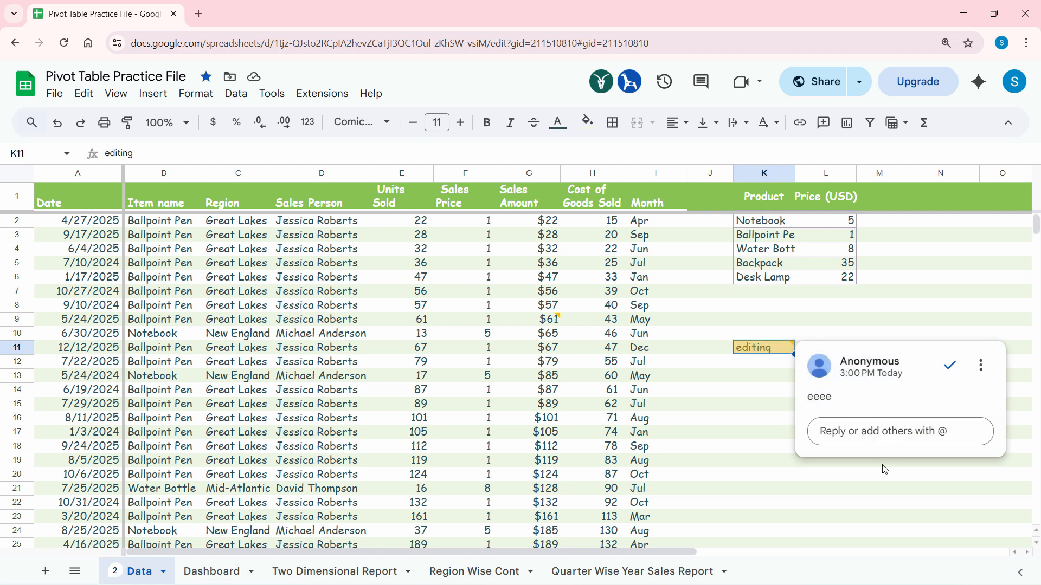
pyautogui.click(870, 432)
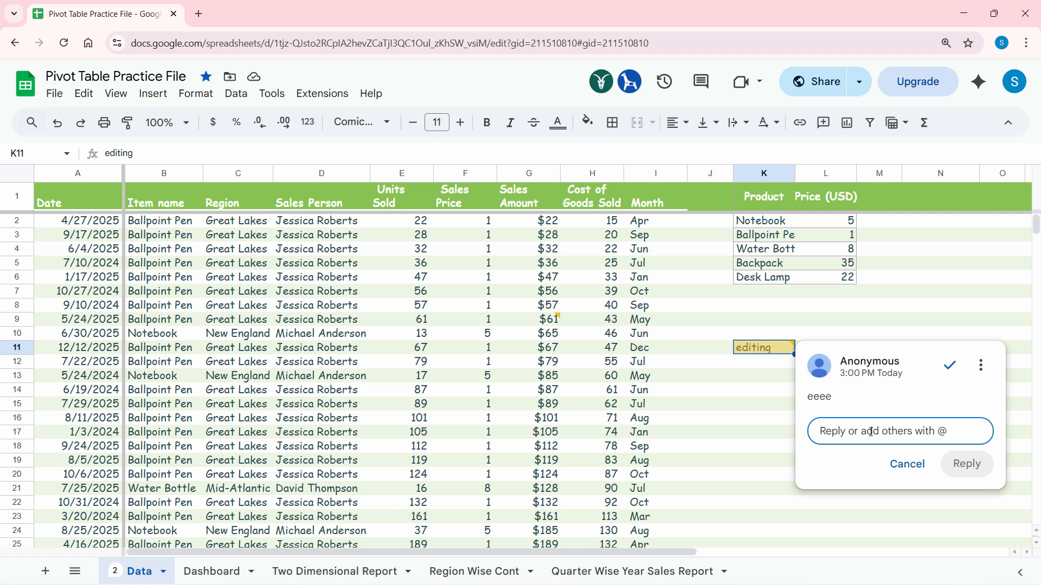
pyautogui.write('t')
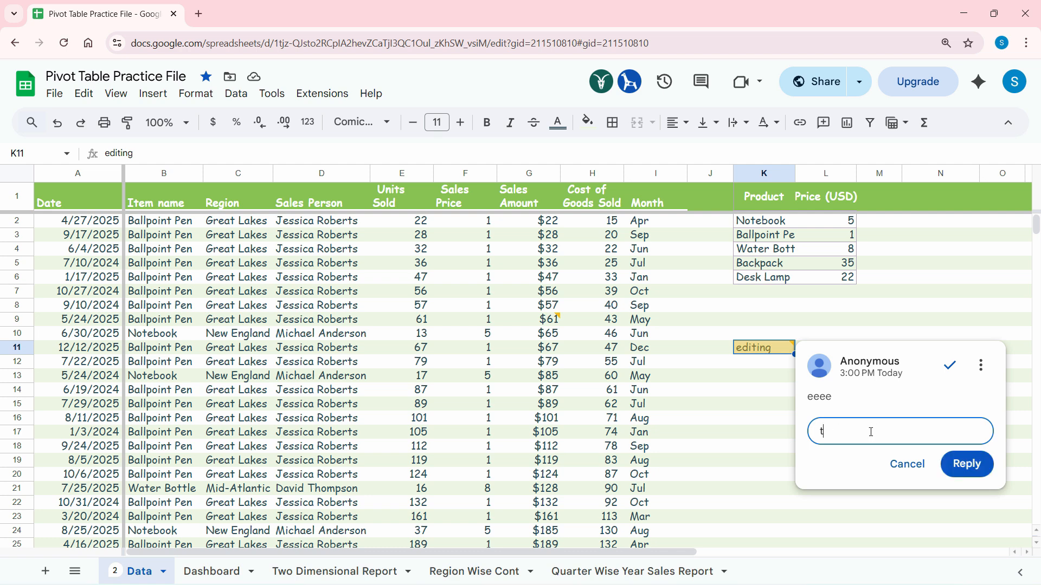
pyautogui.press('BackSpace')
pyautogui.write('wh')
pyautogui.click(967, 464)
pyautogui.click(775, 404)
pyautogui.click(778, 347)
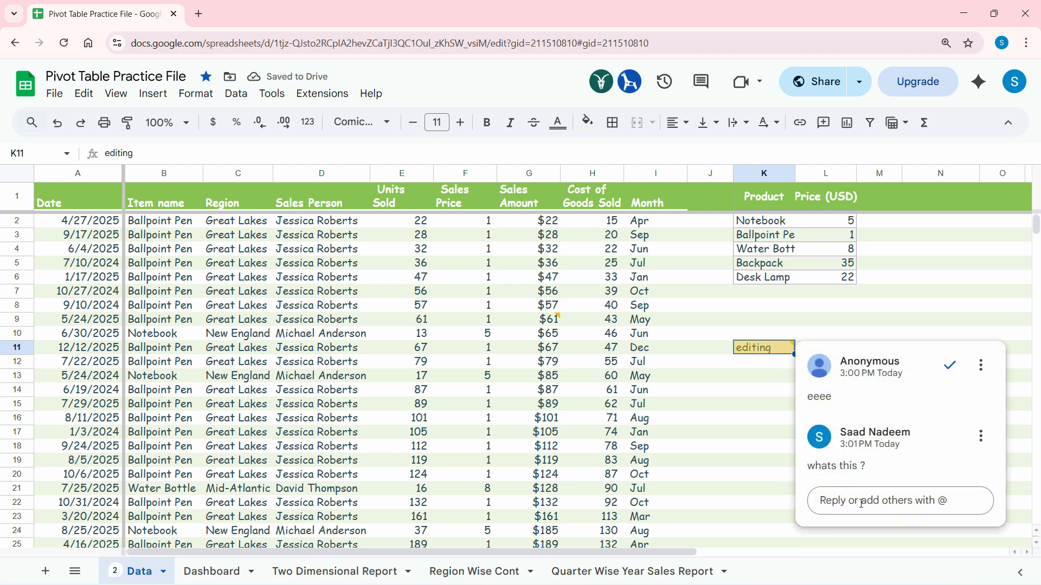
pyautogui.click(766, 464)
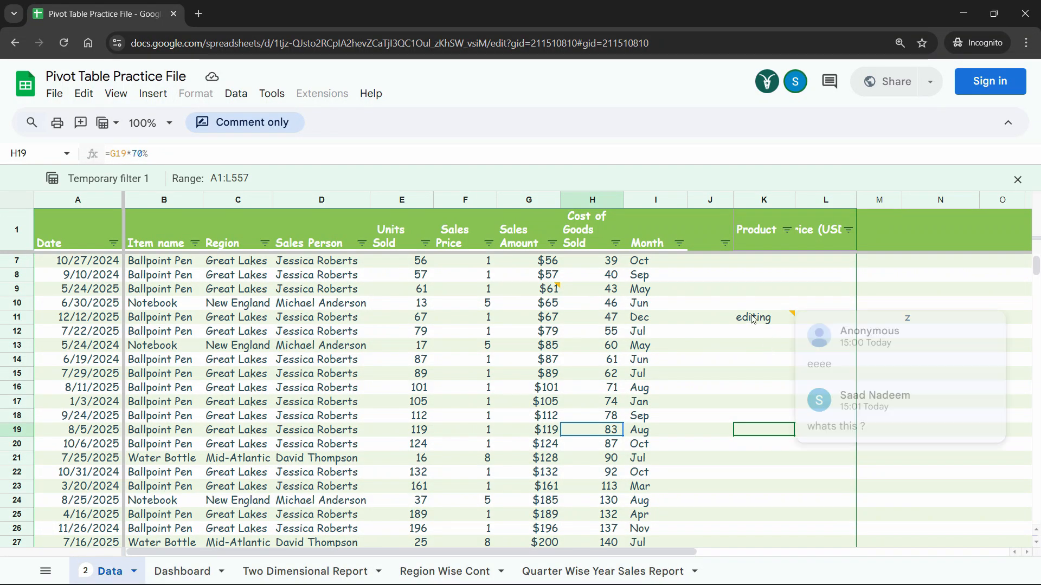
# Step: Answer the owner's reply on cell K11 with "nothing" as the anonymous visitor in the Incognito window
pyautogui.click(753, 319)
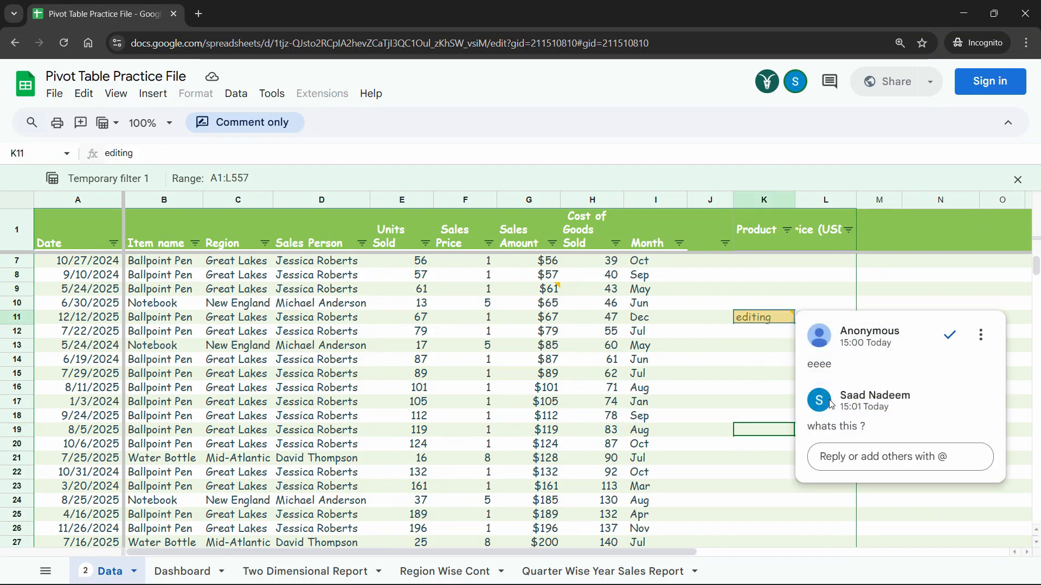
pyautogui.click(839, 455)
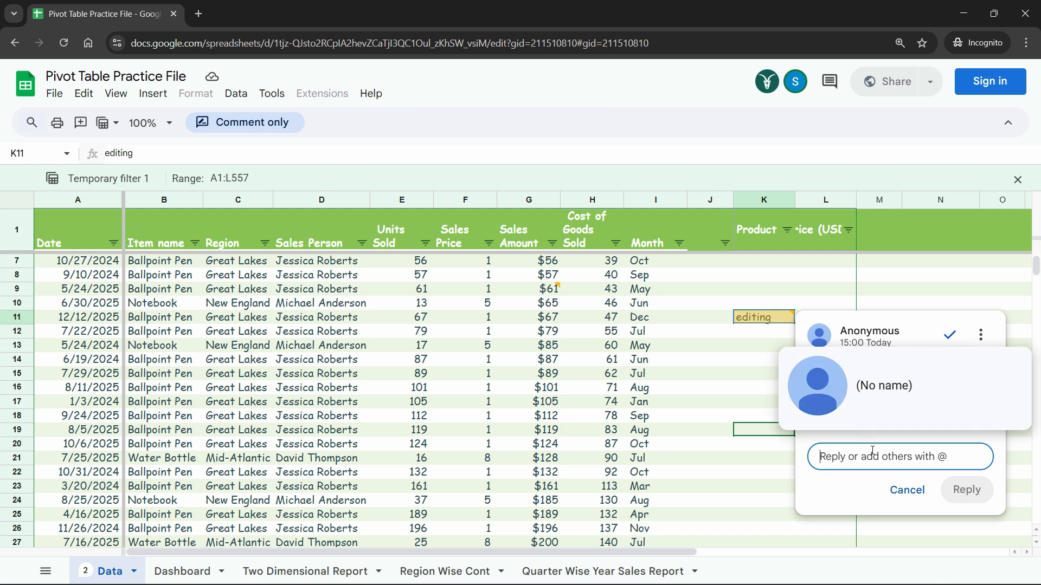
pyautogui.write('nothing')
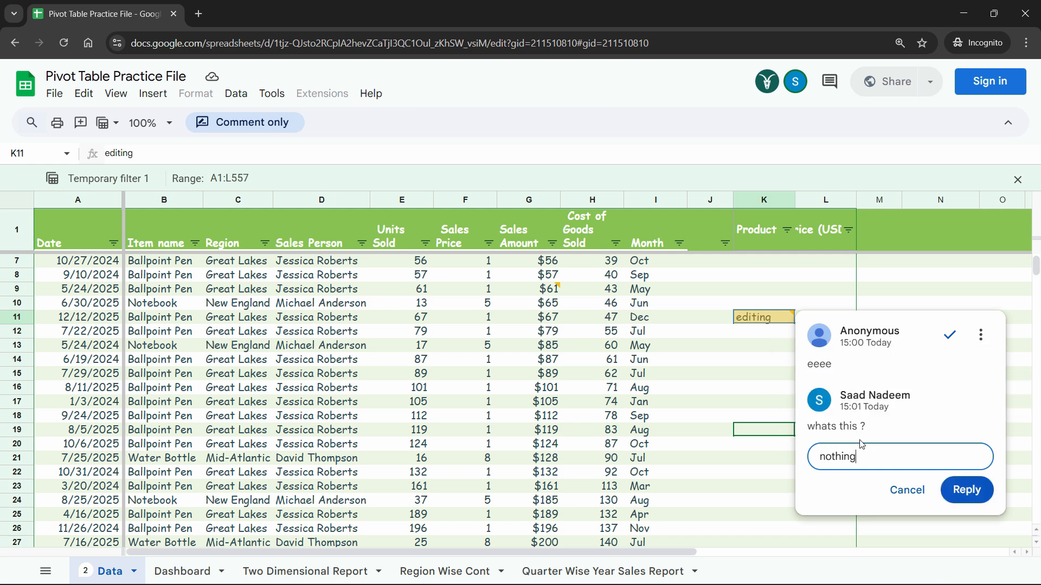
pyautogui.click(987, 492)
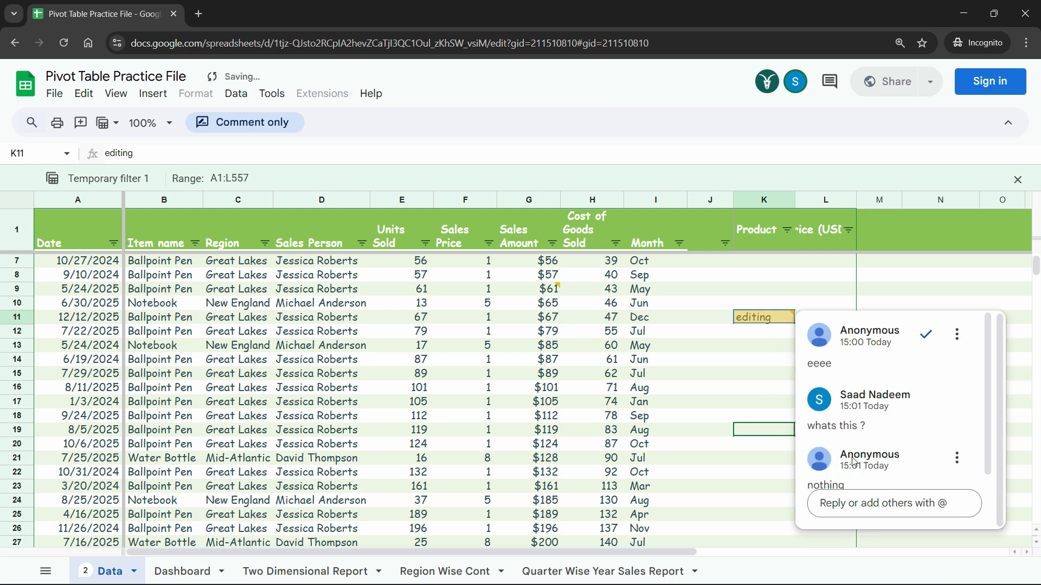
pyautogui.click(743, 432)
# Step: Switch back to the owner's window and check the visitor's answer in the comment thread on cell K11
pyautogui.hotkey('alt', 'Tab')
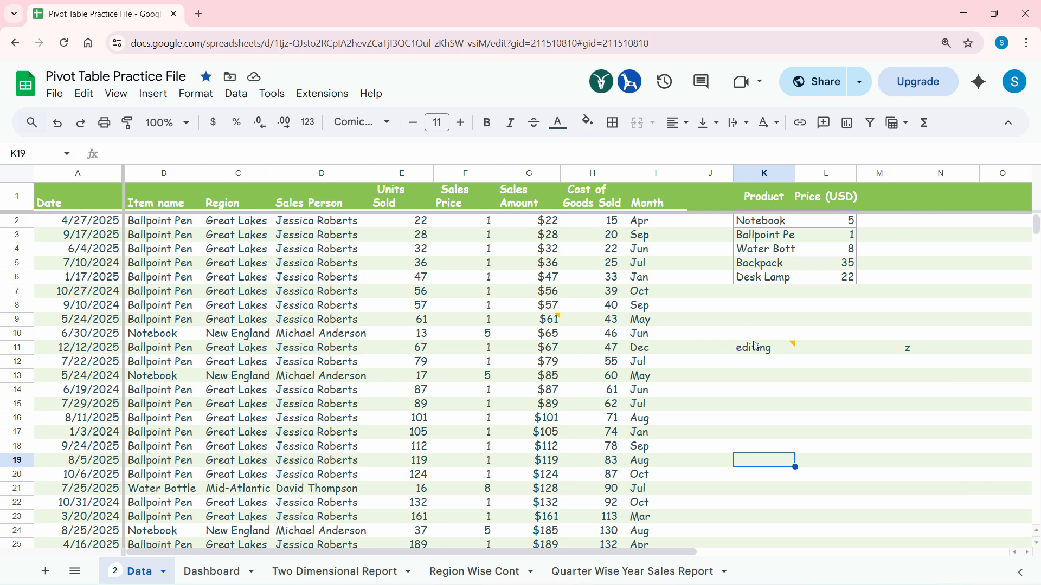
pyautogui.click(757, 347)
pyautogui.click(606, 44)
pyautogui.click(630, 89)
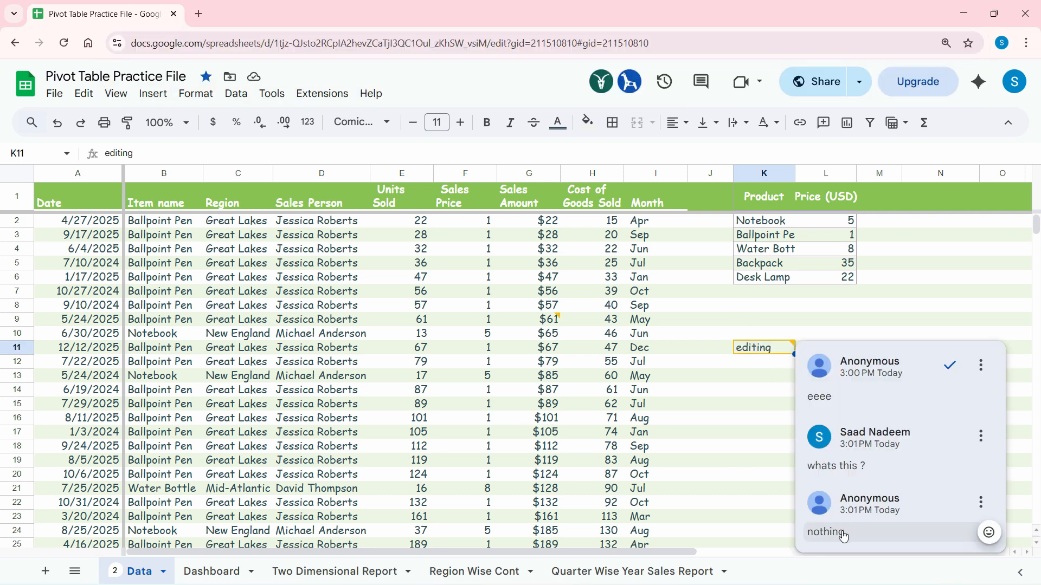
pyautogui.click(840, 530)
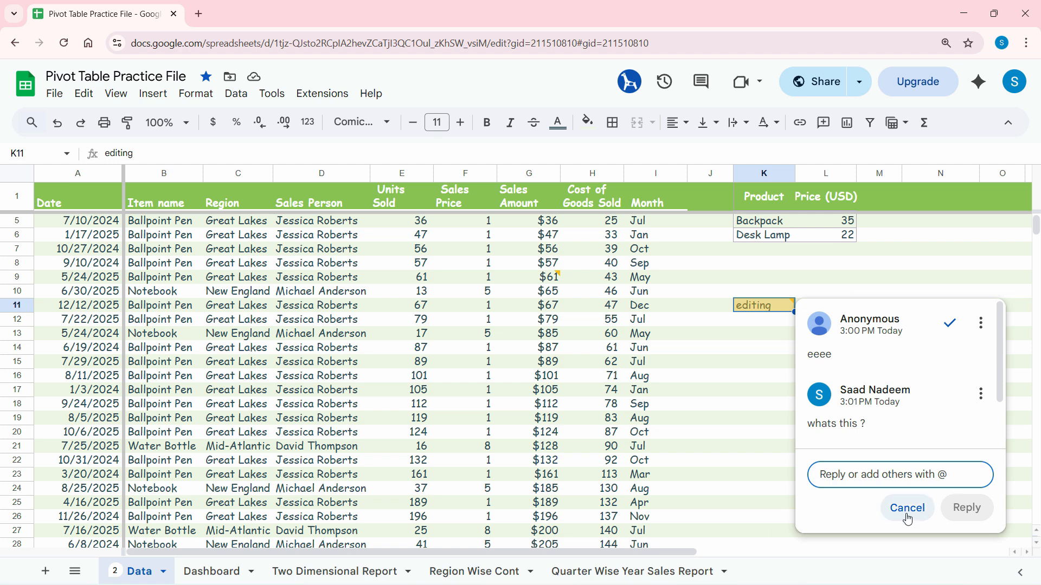
pyautogui.click(906, 512)
pyautogui.click(981, 460)
pyautogui.click(892, 486)
pyautogui.press('Escape')
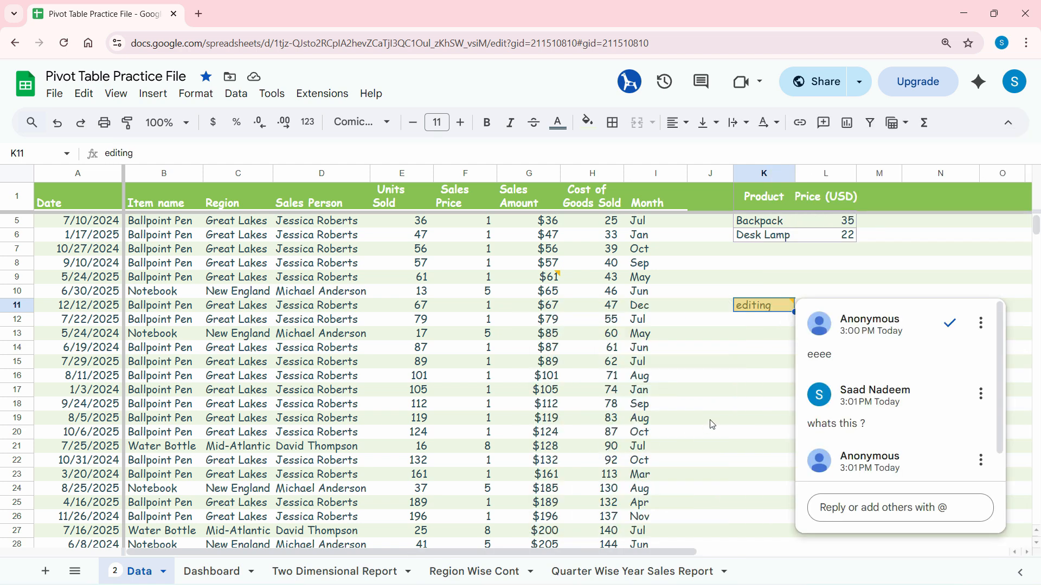
pyautogui.click(748, 348)
pyautogui.click(748, 312)
pyautogui.click(720, 338)
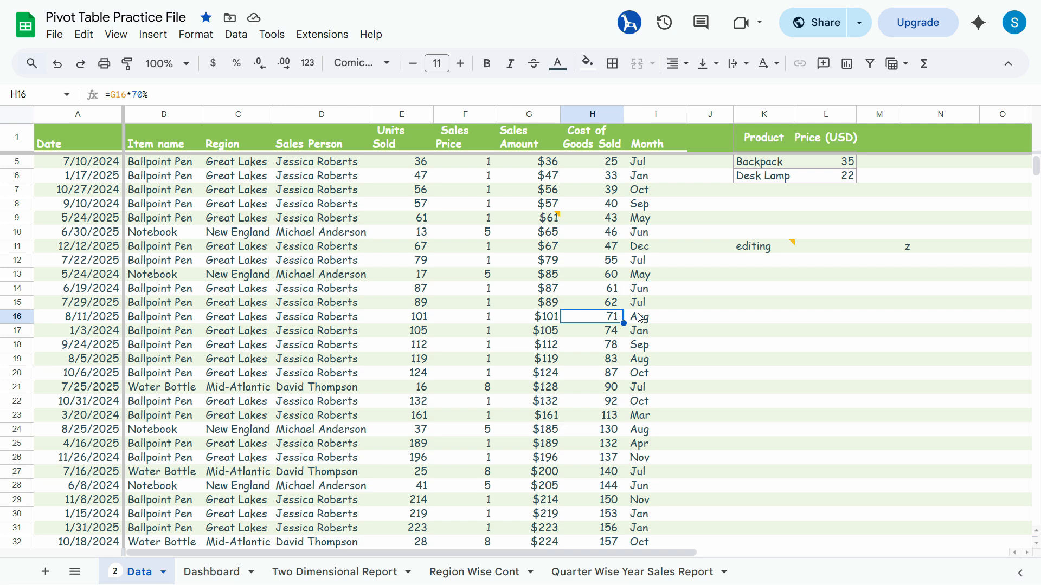
pyautogui.click(548, 323)
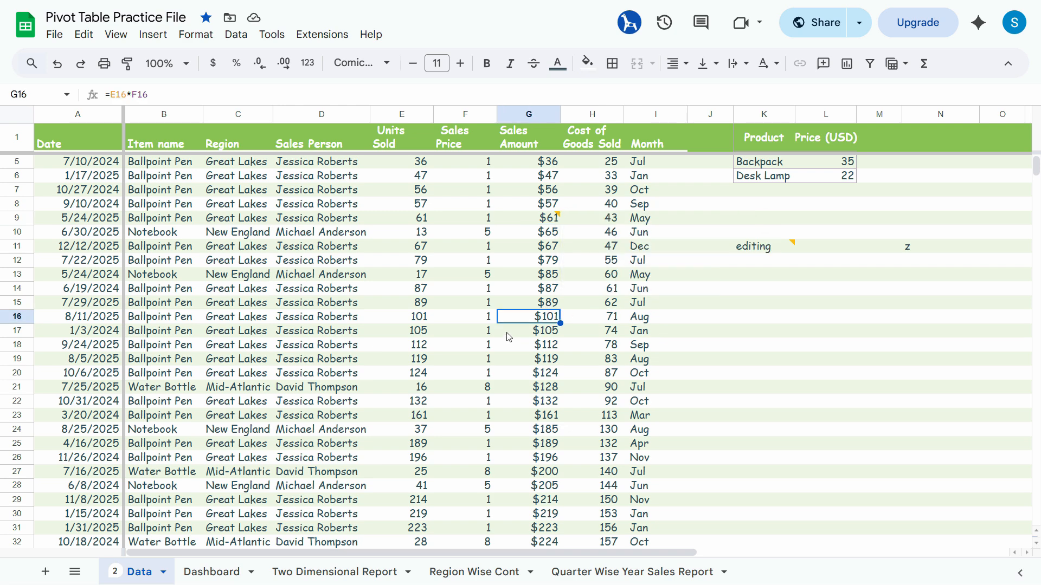
pyautogui.click(473, 218)
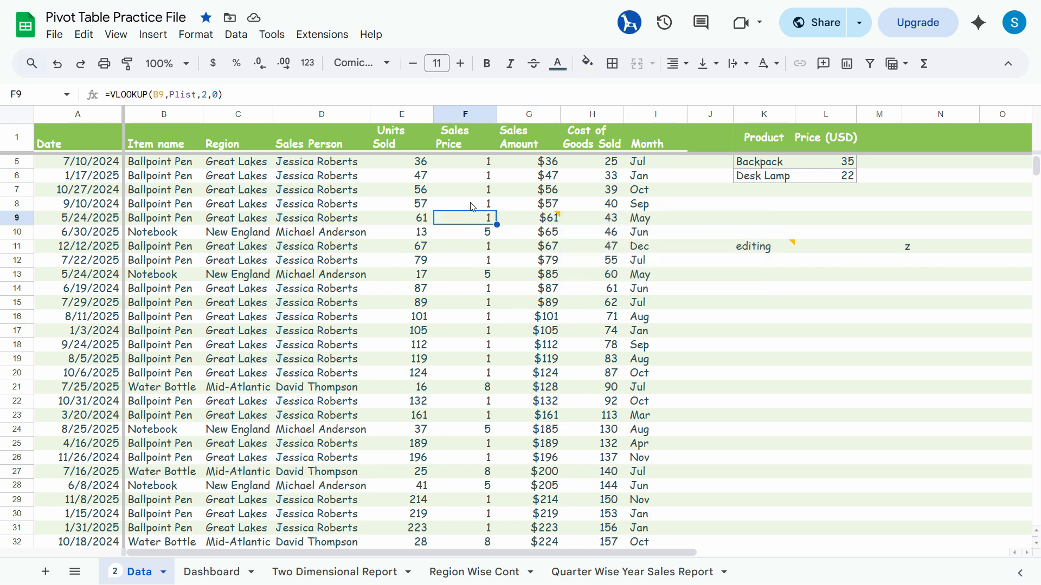
pyautogui.click(472, 203)
pyautogui.click(472, 190)
pyautogui.click(473, 232)
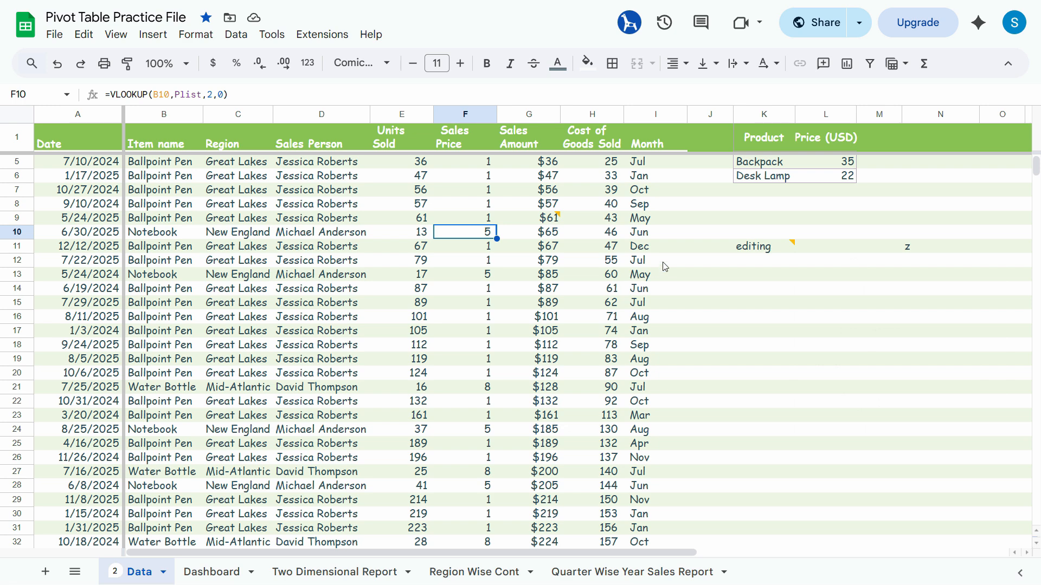
# Step: Show the list of all comments in the file and review the thread on cell K11 from it
pyautogui.click(701, 23)
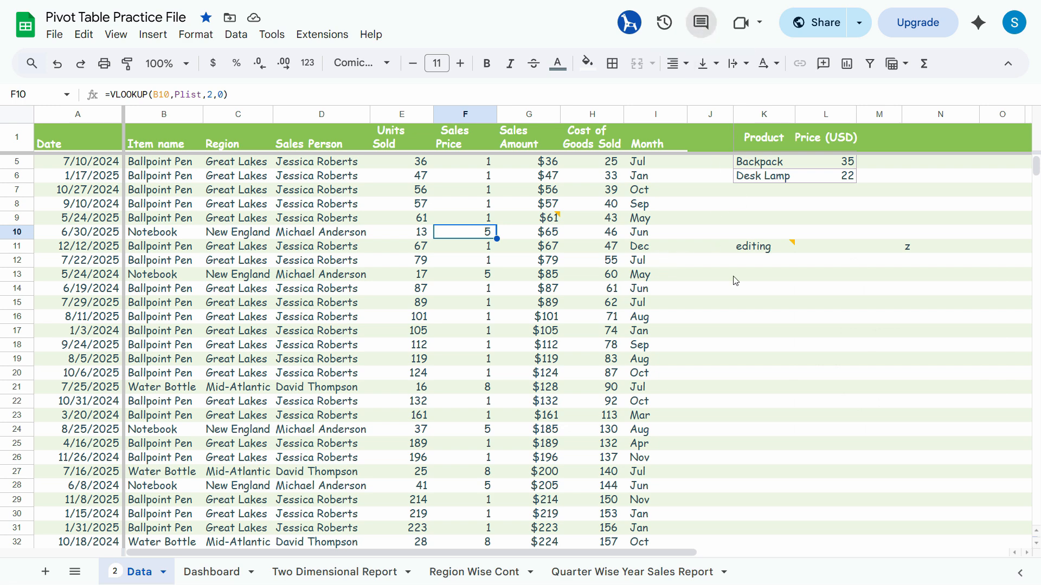
pyautogui.click(805, 328)
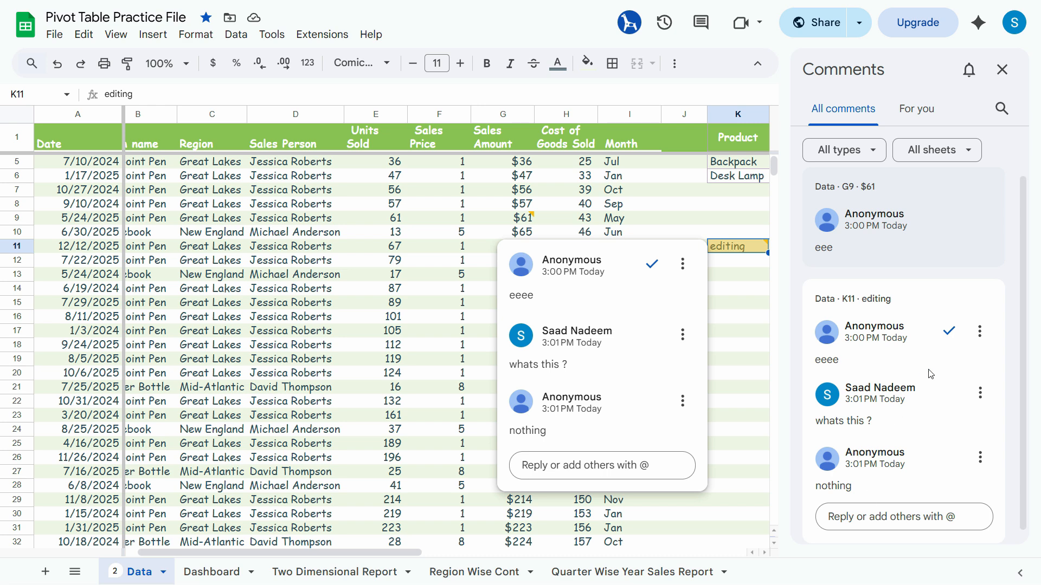
pyautogui.click(457, 321)
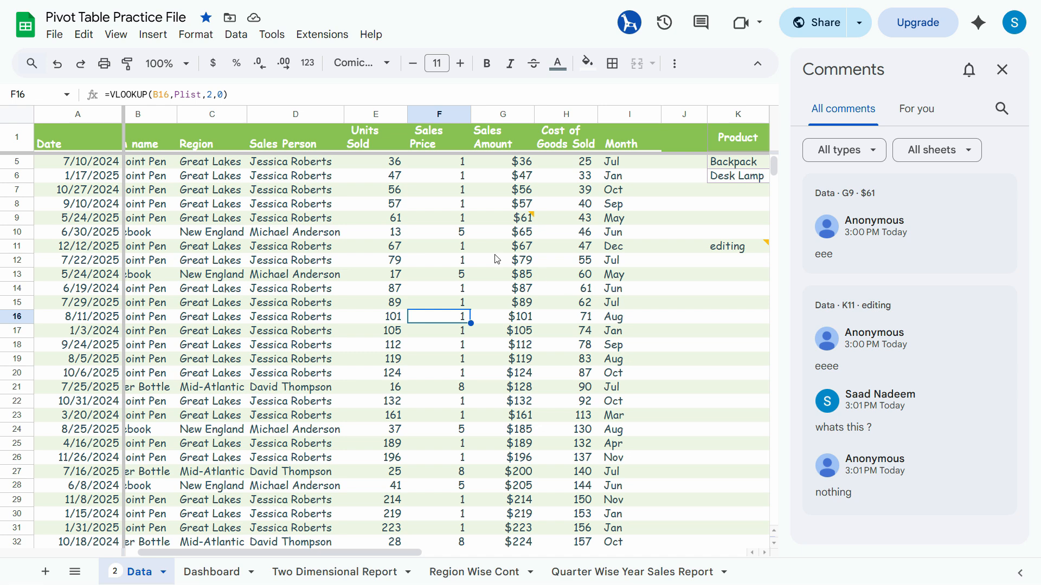
pyautogui.click(387, 219)
pyautogui.click(379, 180)
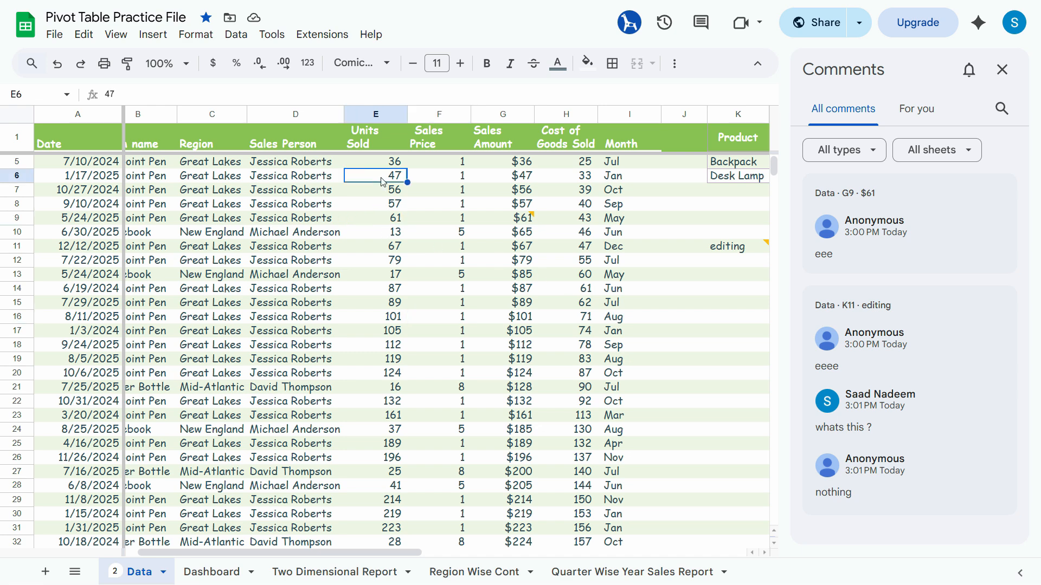
pyautogui.click(385, 166)
pyautogui.click(370, 220)
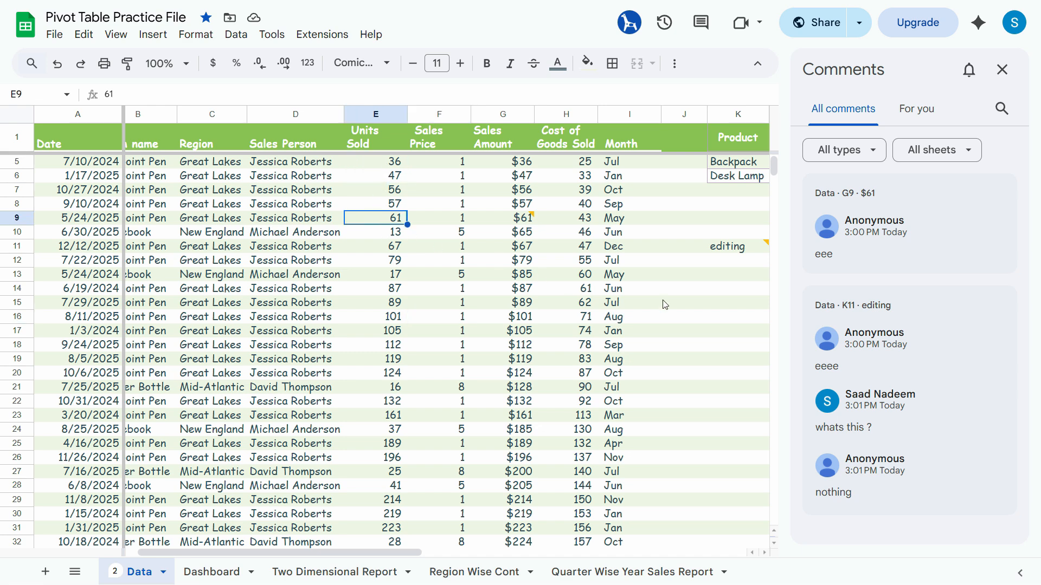